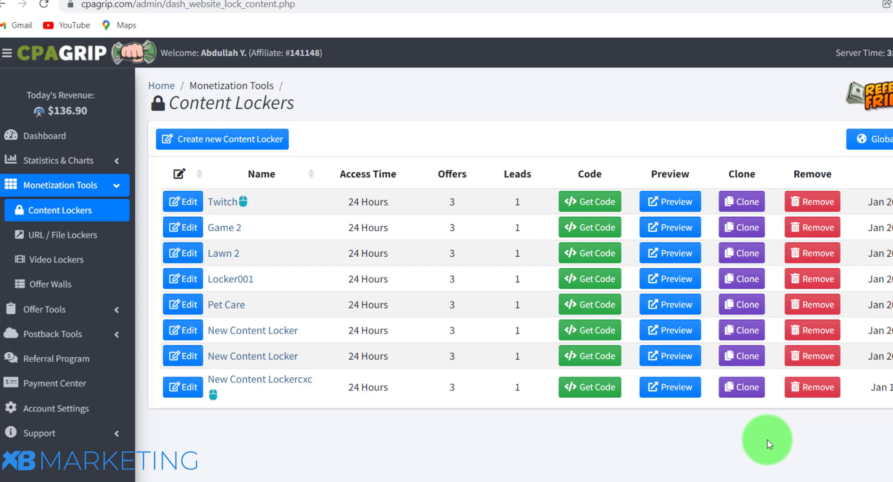
Step: Create a new content locker on CPAGrip and agree to its Terms of Service
{"action": "left_click", "coordinate": [44, 6]}
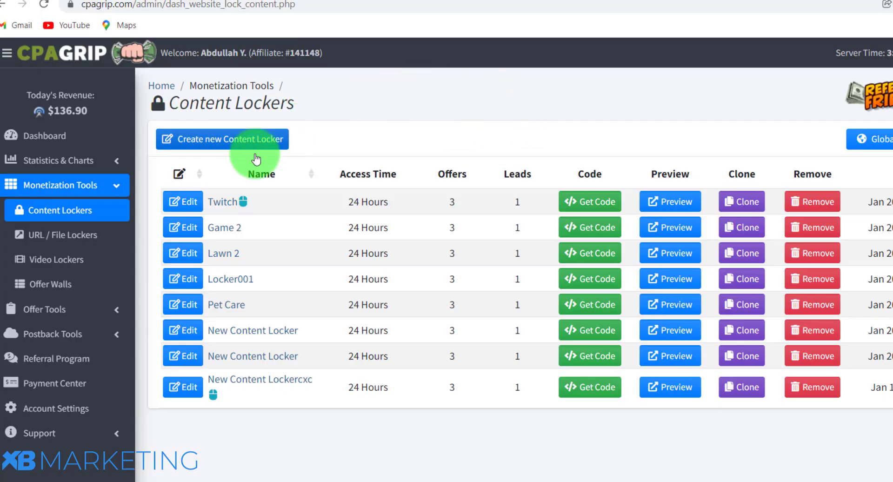
{"action": "left_click", "coordinate": [118, 187]}
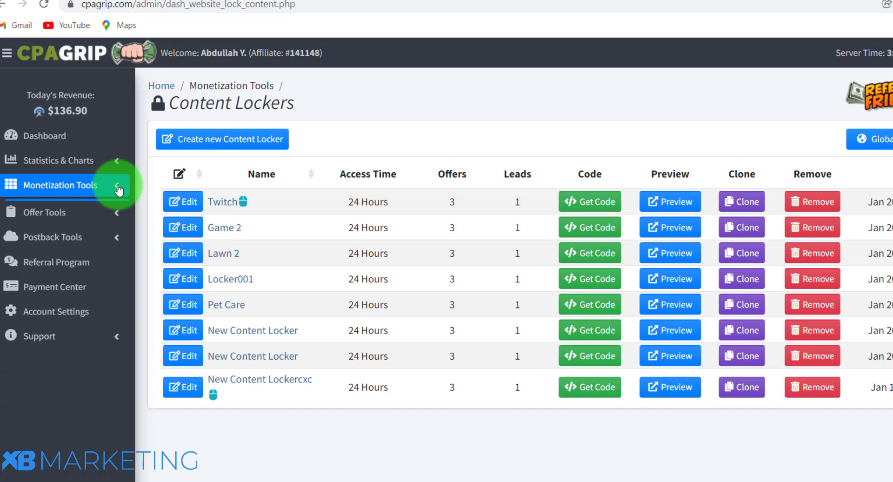
{"action": "left_click", "coordinate": [119, 186]}
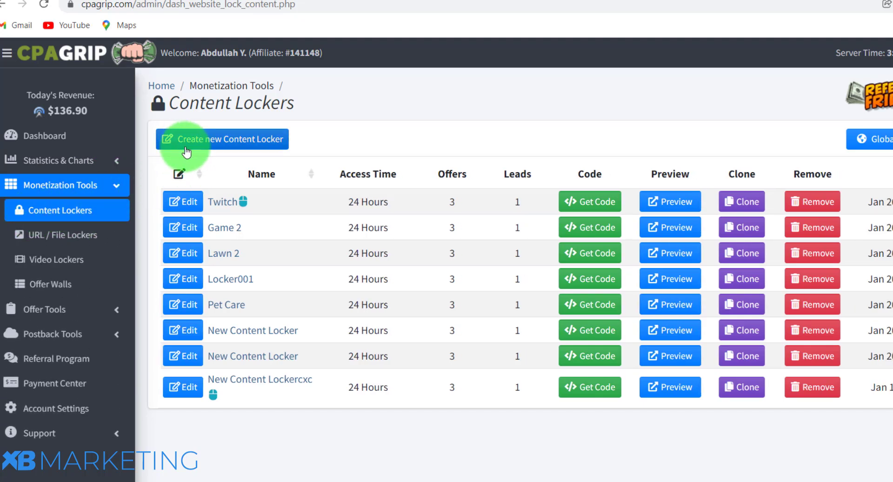
{"action": "left_click", "coordinate": [220, 146]}
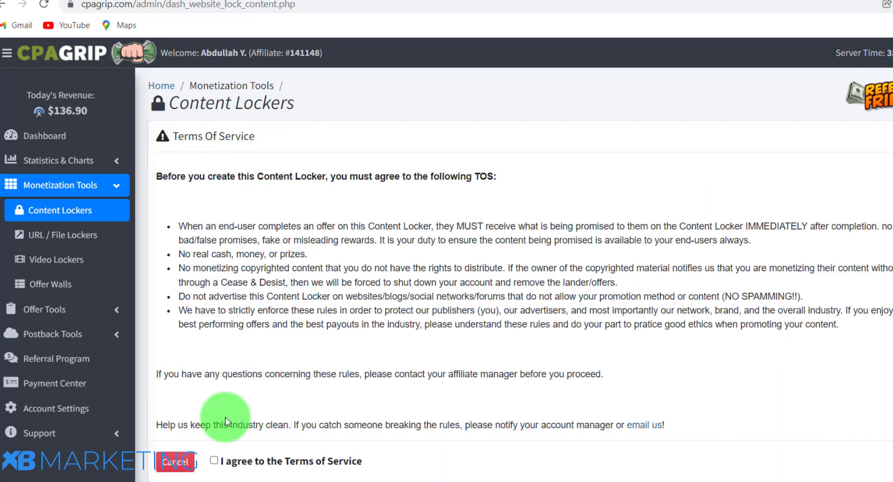
{"action": "left_click", "coordinate": [214, 460]}
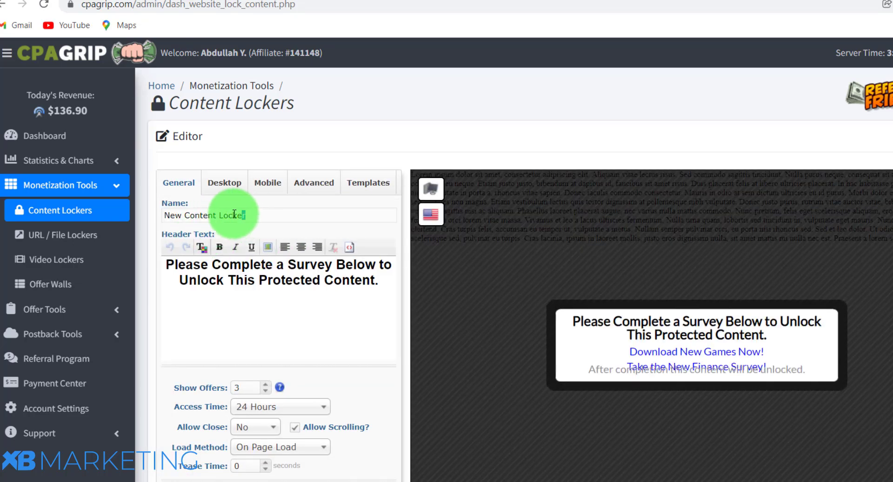
Step: Name the new content locker Twitch
{"action": "triple_click", "coordinate": [223, 215]}
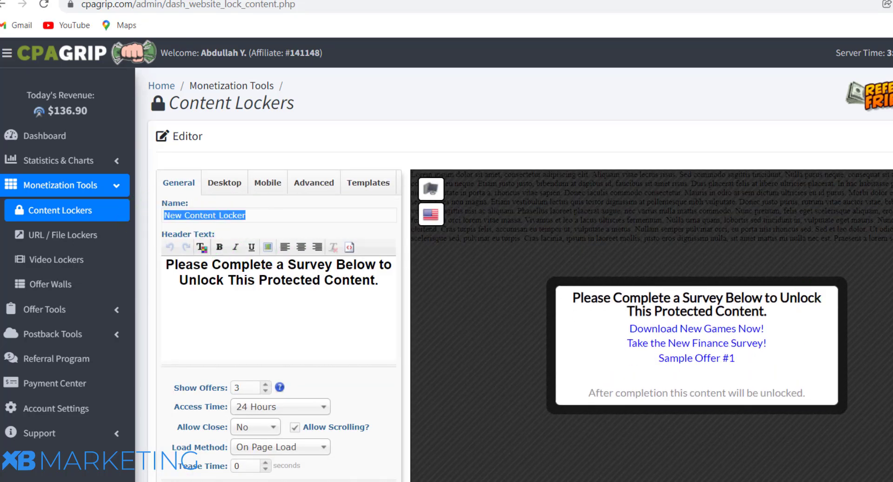
{"action": "type", "text": "Twitch"}
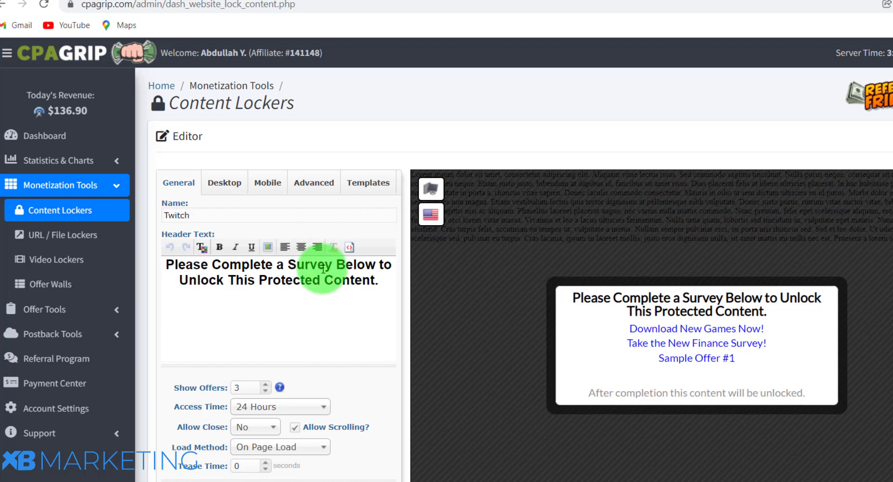
{"action": "scroll", "coordinate": [553, 289], "scroll_direction": "down", "scroll_amount": 3}
{"action": "scroll", "coordinate": [554, 289], "scroll_direction": "up", "scroll_amount": 3}
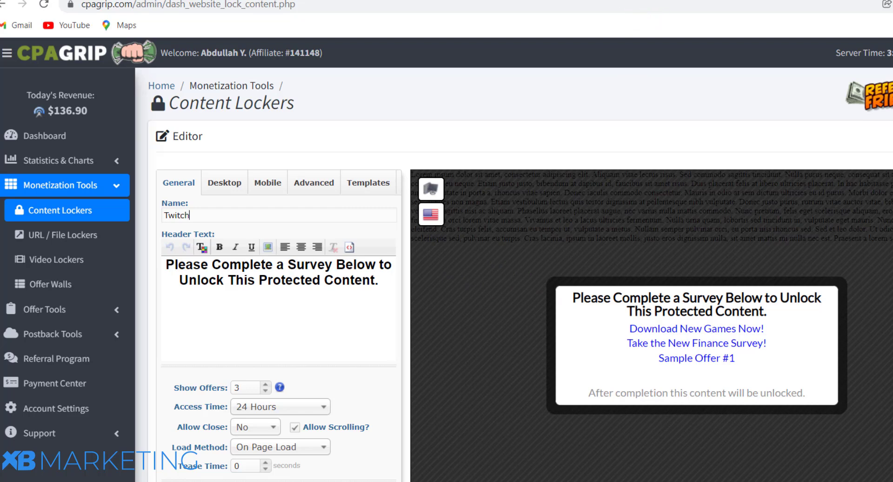
Step: Switch to IDplr.com, complete the anti-spam check and submit the membership sign-up form
{"action": "left_click", "coordinate": [515, 1]}
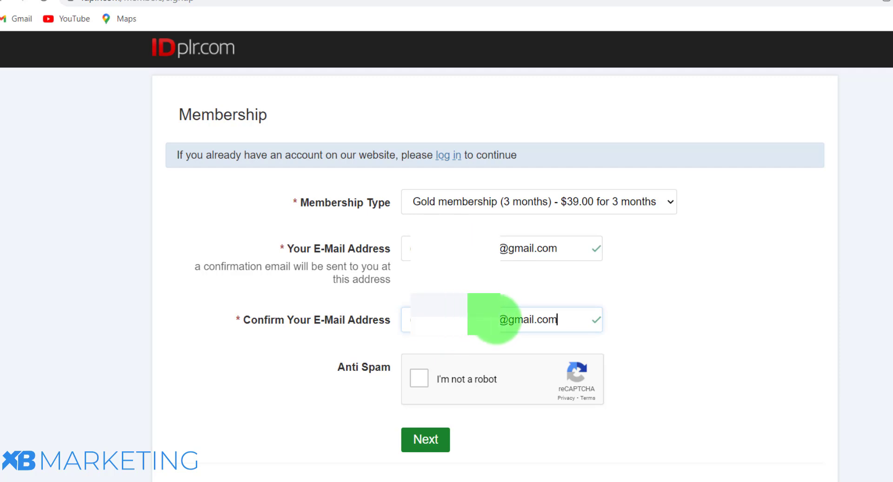
{"action": "left_click", "coordinate": [422, 383]}
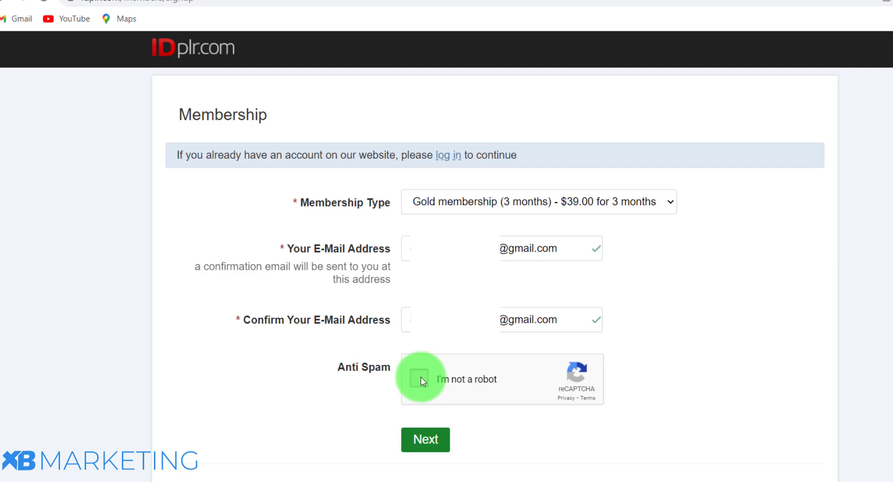
{"action": "left_click", "coordinate": [430, 442]}
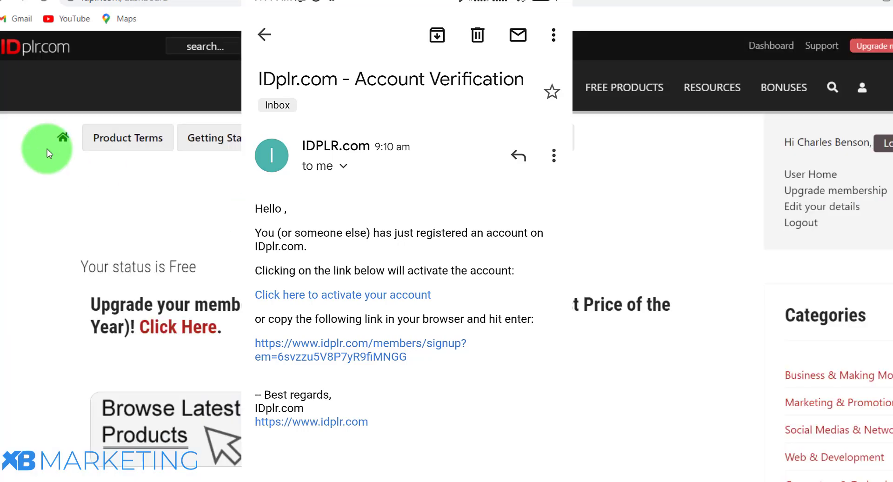
Step: Look over the IDplr dashboard and open the Fitness & Training product category
{"action": "scroll", "coordinate": [47, 148], "scroll_direction": "down", "scroll_amount": 3}
{"action": "scroll", "coordinate": [51, 128], "scroll_direction": "down", "scroll_amount": 3}
{"action": "scroll", "coordinate": [643, 117], "scroll_direction": "up", "scroll_amount": 4}
{"action": "scroll", "coordinate": [646, 122], "scroll_direction": "down", "scroll_amount": 4}
{"action": "scroll", "coordinate": [642, 123], "scroll_direction": "up", "scroll_amount": 6}
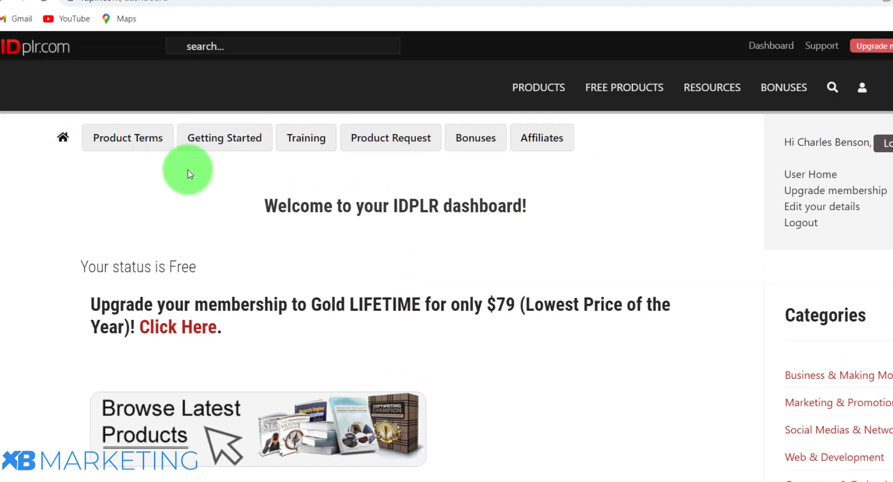
{"action": "scroll", "coordinate": [826, 353], "scroll_direction": "down", "scroll_amount": 3}
{"action": "scroll", "coordinate": [823, 315], "scroll_direction": "down", "scroll_amount": 2}
{"action": "scroll", "coordinate": [808, 261], "scroll_direction": "up", "scroll_amount": 5}
{"action": "scroll", "coordinate": [808, 269], "scroll_direction": "down", "scroll_amount": 2}
{"action": "left_click", "coordinate": [825, 294]}
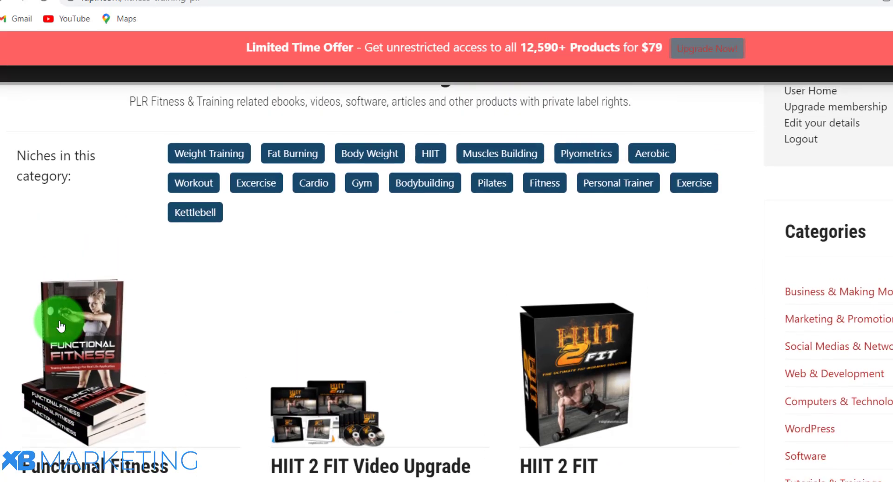
Step: Open the Functional Fitness product from the category listing and download it
{"action": "scroll", "coordinate": [61, 303], "scroll_direction": "down", "scroll_amount": 4}
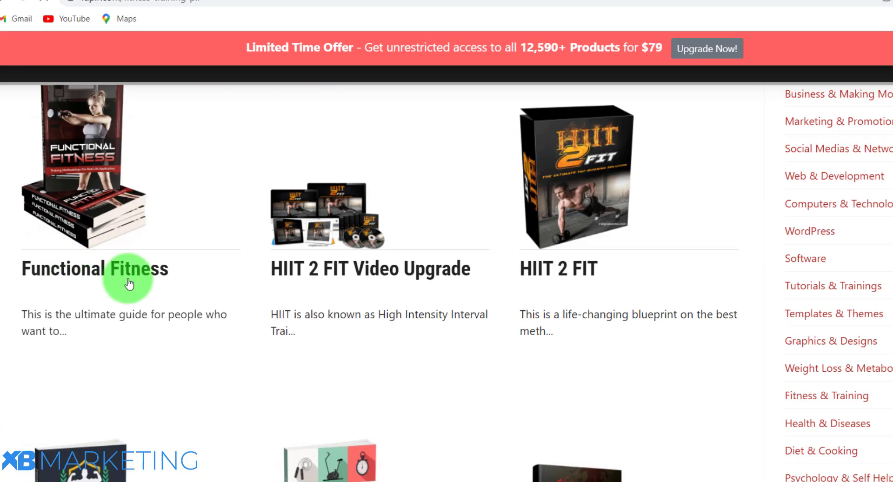
{"action": "scroll", "coordinate": [334, 311], "scroll_direction": "down", "scroll_amount": 2}
{"action": "scroll", "coordinate": [334, 311], "scroll_direction": "down", "scroll_amount": 5}
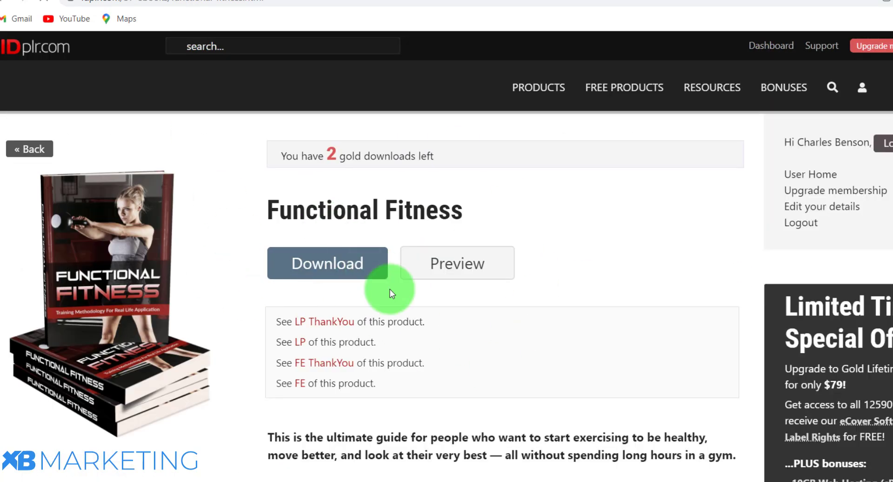
{"action": "scroll", "coordinate": [242, 291], "scroll_direction": "down", "scroll_amount": 3}
{"action": "scroll", "coordinate": [269, 223], "scroll_direction": "up", "scroll_amount": 3}
{"action": "left_click", "coordinate": [301, 264]}
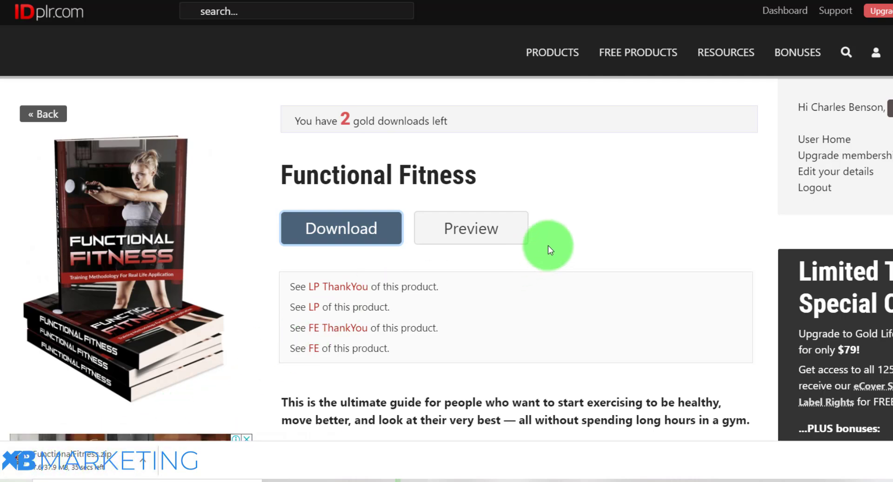
Step: Examine the Functional Fitness product page, including its description and the topics covered
{"action": "scroll", "coordinate": [583, 244], "scroll_direction": "down", "scroll_amount": 3}
{"action": "scroll", "coordinate": [585, 239], "scroll_direction": "up", "scroll_amount": 3}
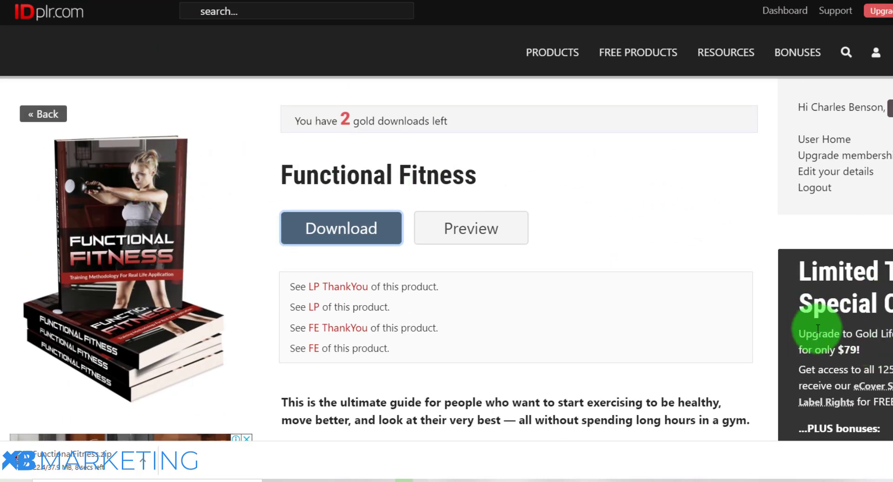
{"action": "scroll", "coordinate": [864, 339], "scroll_direction": "down", "scroll_amount": 2}
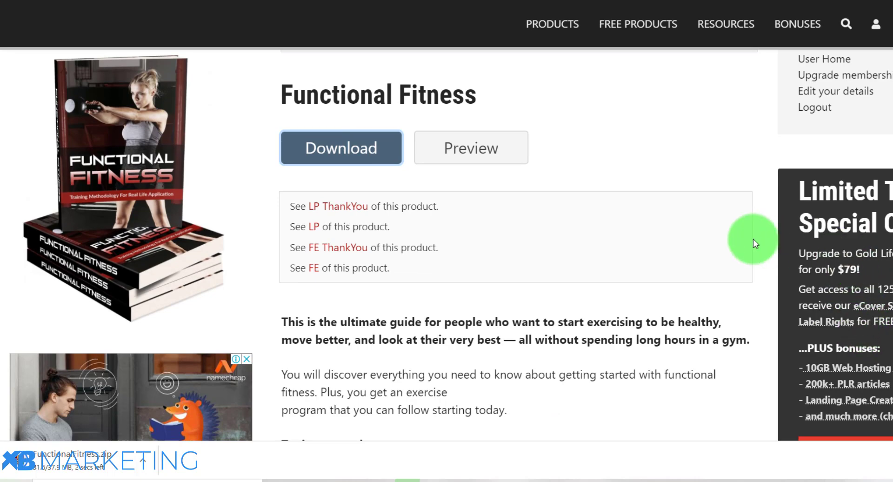
{"action": "scroll", "coordinate": [754, 244], "scroll_direction": "down", "scroll_amount": 5}
{"action": "scroll", "coordinate": [628, 172], "scroll_direction": "down", "scroll_amount": 2}
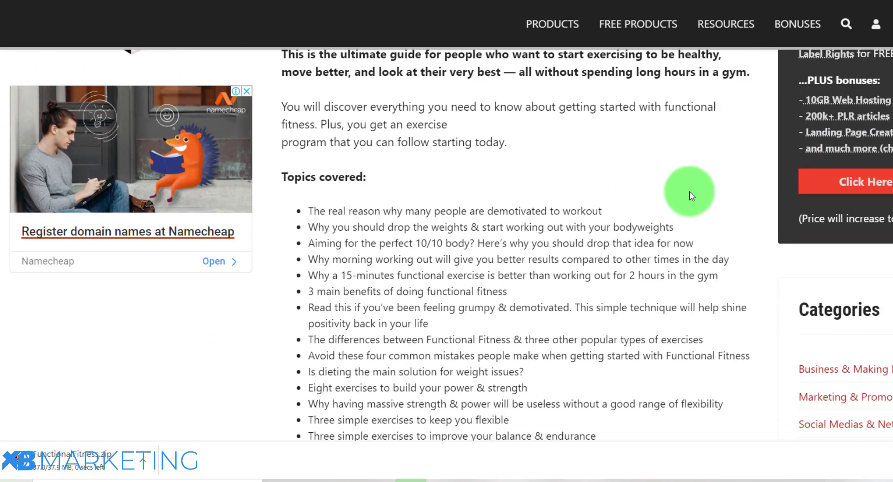
{"action": "scroll", "coordinate": [605, 168], "scroll_direction": "up", "scroll_amount": 2}
{"action": "scroll", "coordinate": [345, 105], "scroll_direction": "up", "scroll_amount": 5}
{"action": "scroll", "coordinate": [298, 89], "scroll_direction": "up", "scroll_amount": 2}
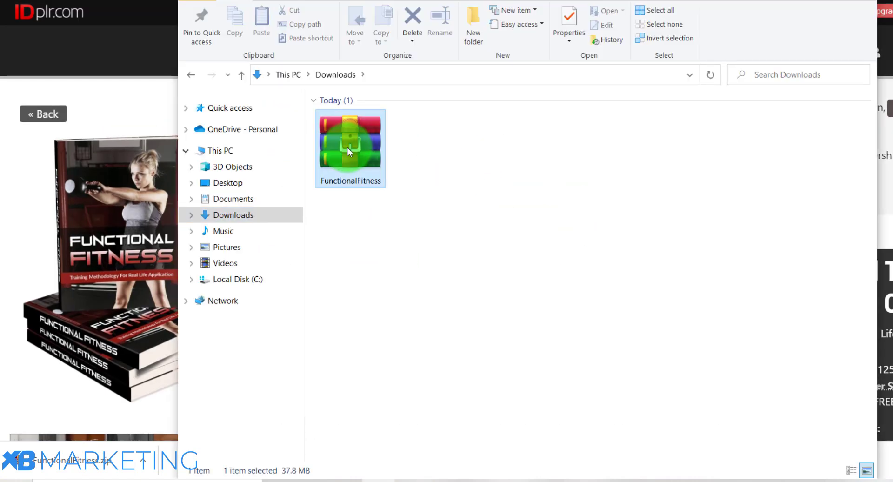
Step: In File Explorer, extract the FunctionalFitness archive to its own folder, inspect the extracted module folders and return to Downloads
{"action": "right_click", "coordinate": [348, 147]}
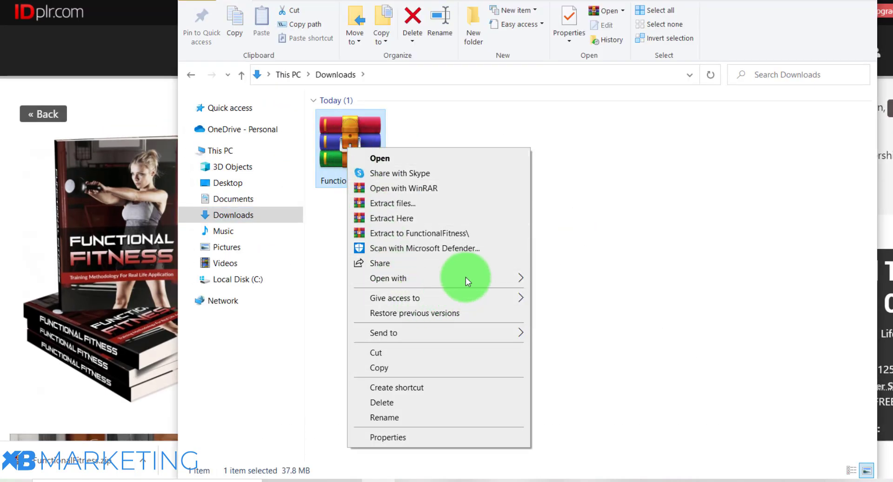
{"action": "left_click", "coordinate": [430, 234]}
{"action": "double_click", "coordinate": [415, 157]}
{"action": "double_click", "coordinate": [399, 132]}
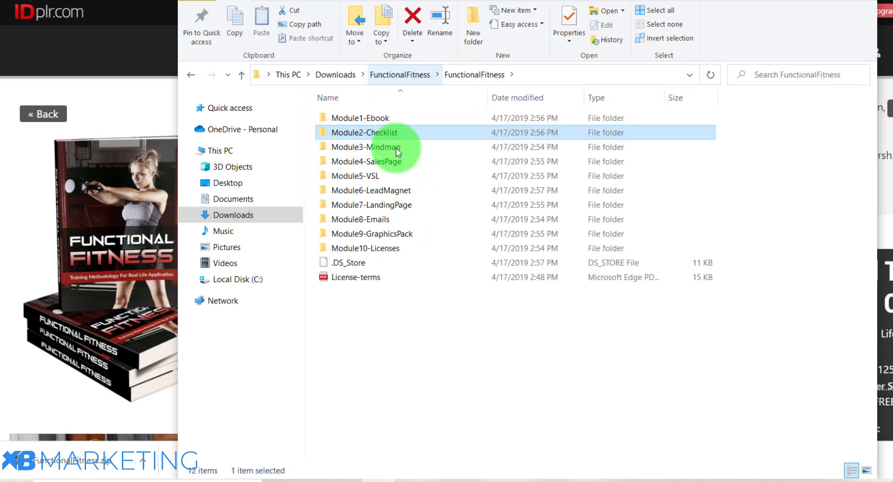
{"action": "left_click", "coordinate": [390, 75]}
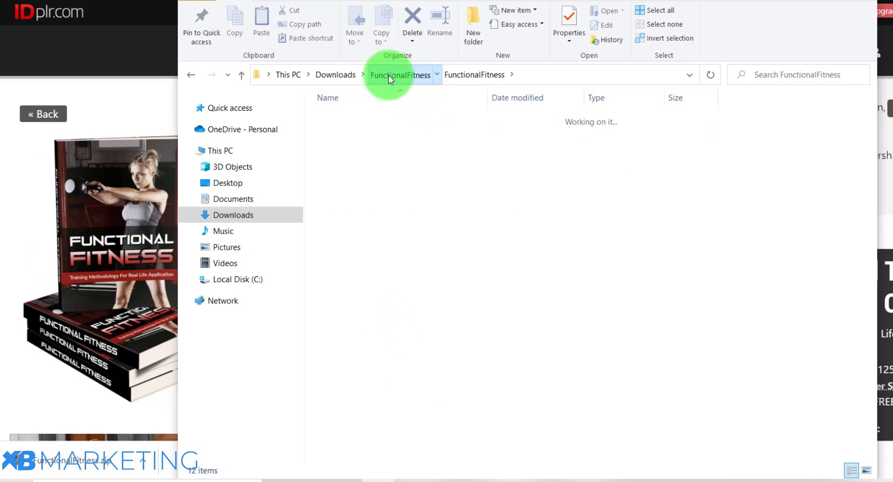
{"action": "left_click", "coordinate": [334, 74]}
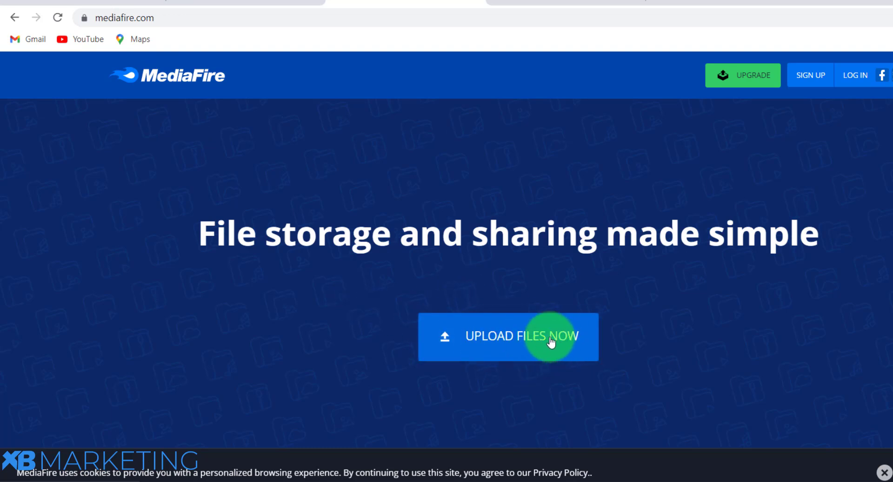
Step: Switch to MediaFire, enter its file area without registering and bring up the file chooser for a new upload
{"action": "left_click", "coordinate": [577, 353]}
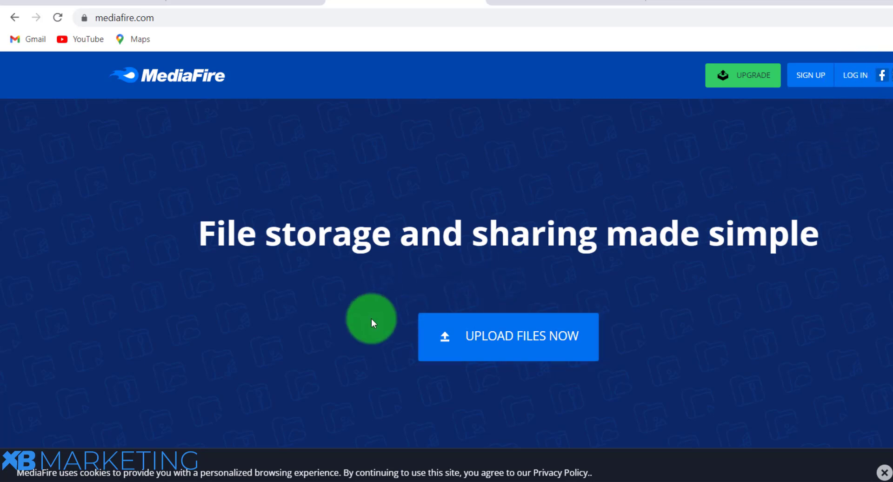
{"action": "left_click", "coordinate": [495, 345]}
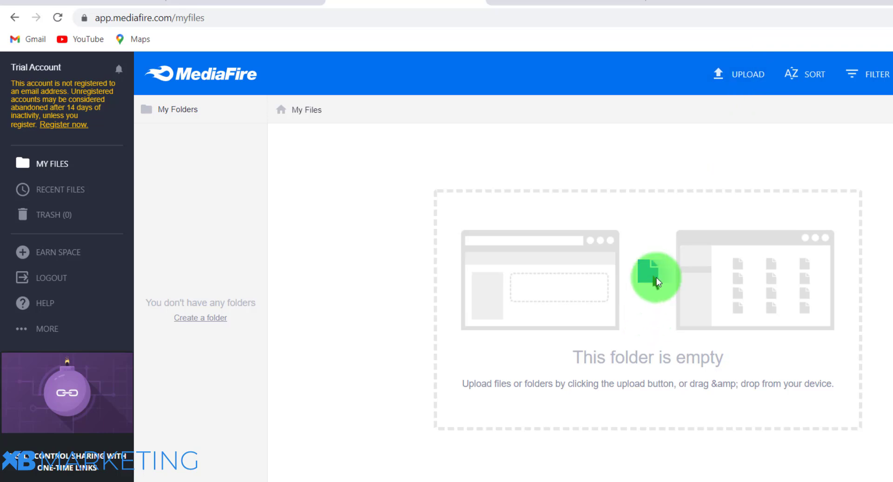
{"action": "left_click", "coordinate": [737, 83]}
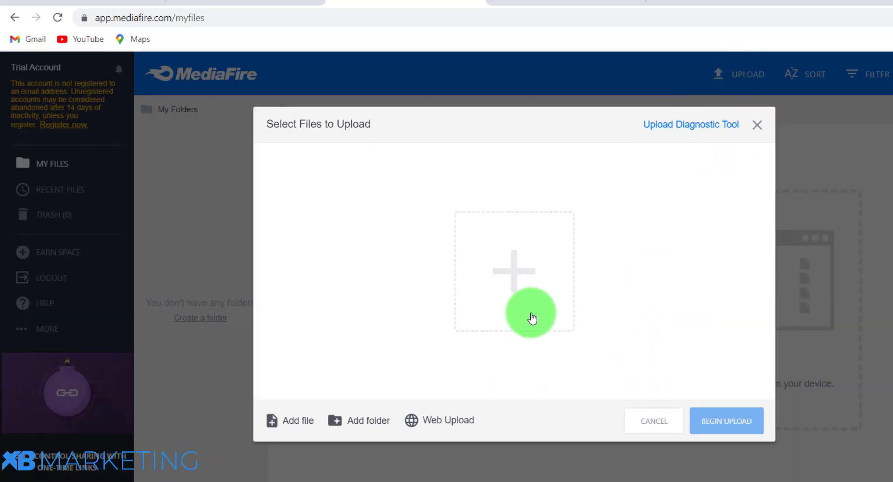
{"action": "left_click", "coordinate": [516, 263]}
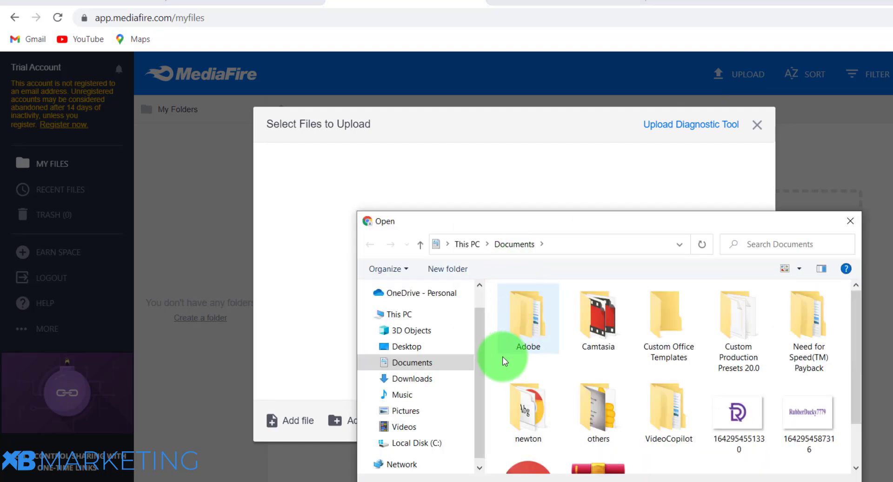
Step: Pick the FunctionalFitness.zip archive from the Downloads folder and upload it to MediaFire
{"action": "left_click", "coordinate": [419, 383]}
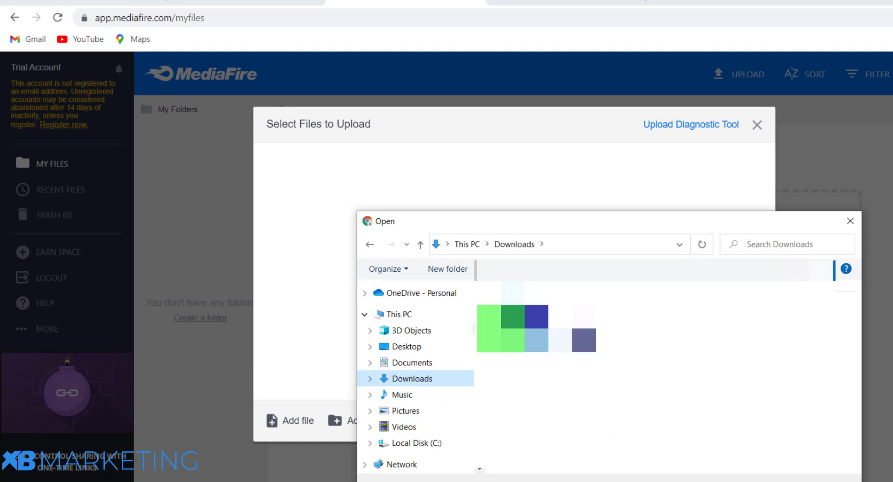
{"action": "left_click", "coordinate": [581, 337]}
{"action": "left_click", "coordinate": [547, 328]}
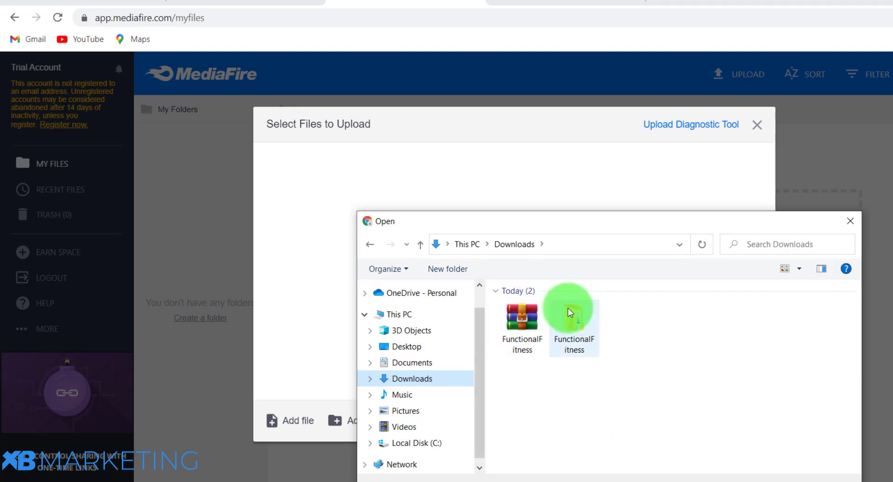
{"action": "left_click", "coordinate": [529, 350]}
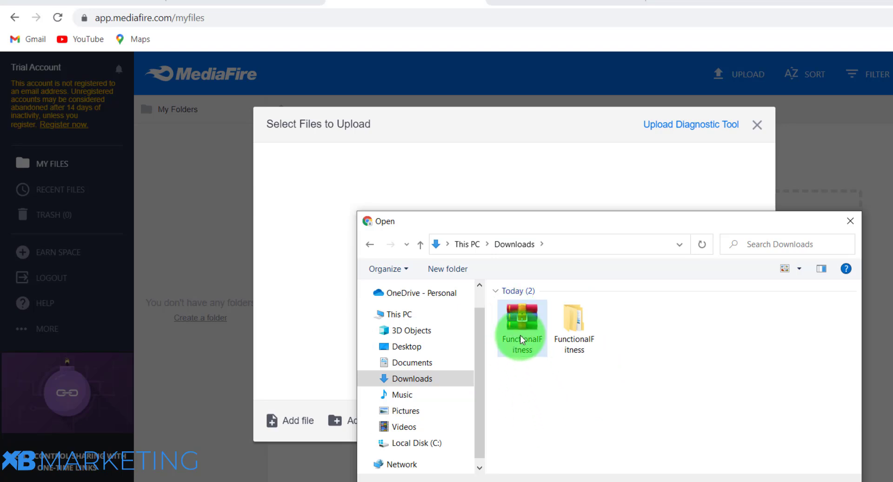
{"action": "left_click", "coordinate": [584, 336]}
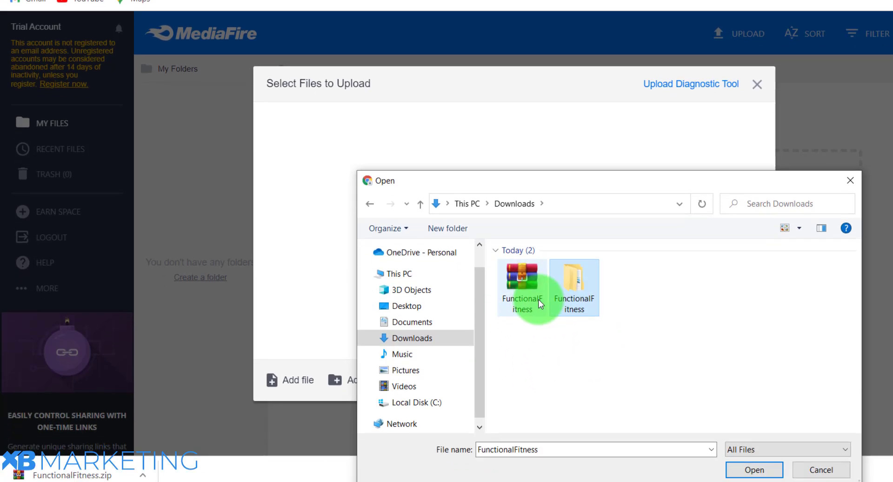
{"action": "left_click", "coordinate": [535, 298]}
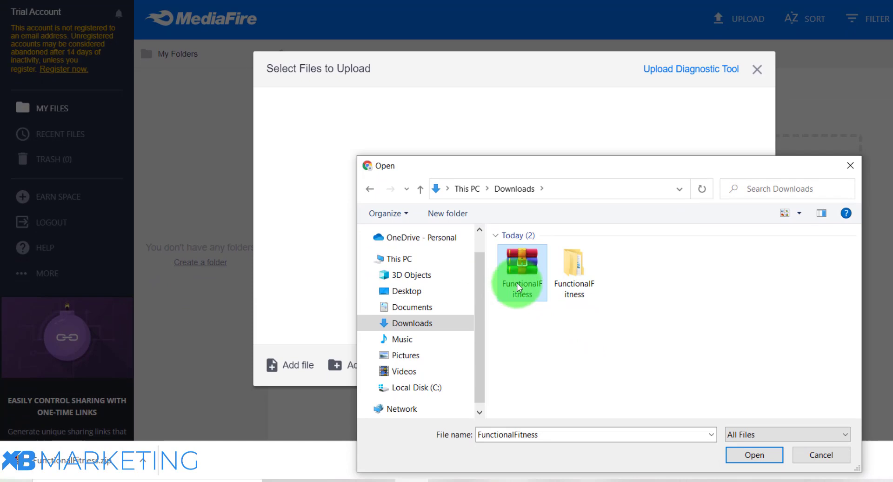
{"action": "left_click", "coordinate": [749, 454]}
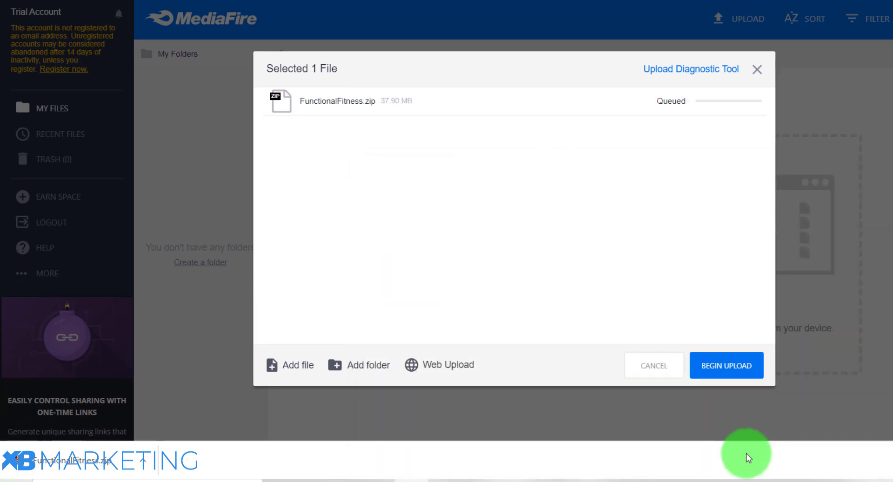
{"action": "left_click", "coordinate": [722, 369]}
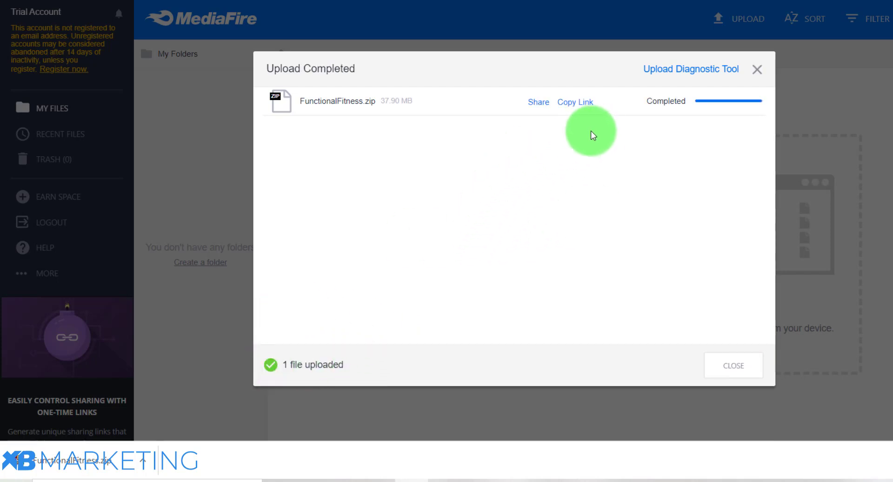
Step: Copy the share link of the uploaded FunctionalFitness.zip and open it in the browser to test its download page
{"action": "left_click", "coordinate": [572, 108]}
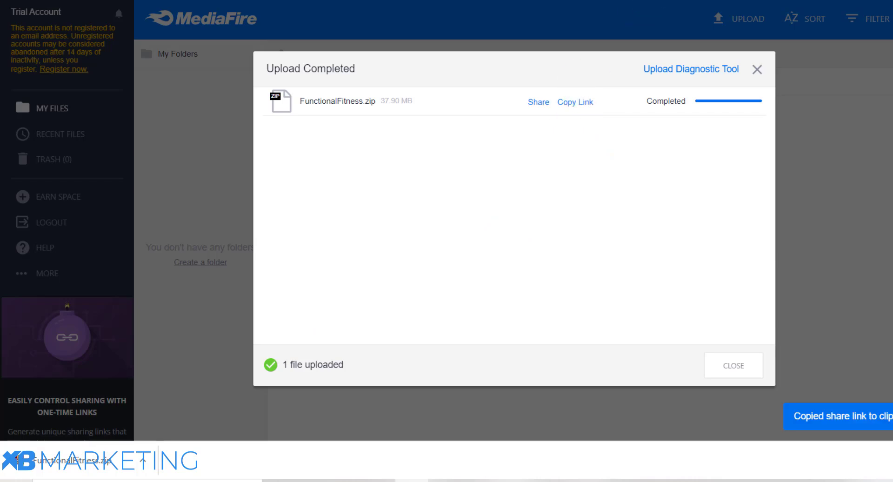
{"action": "left_click", "coordinate": [454, 2]}
{"action": "key", "text": "ctrl+v"}
{"action": "key", "text": "Return"}
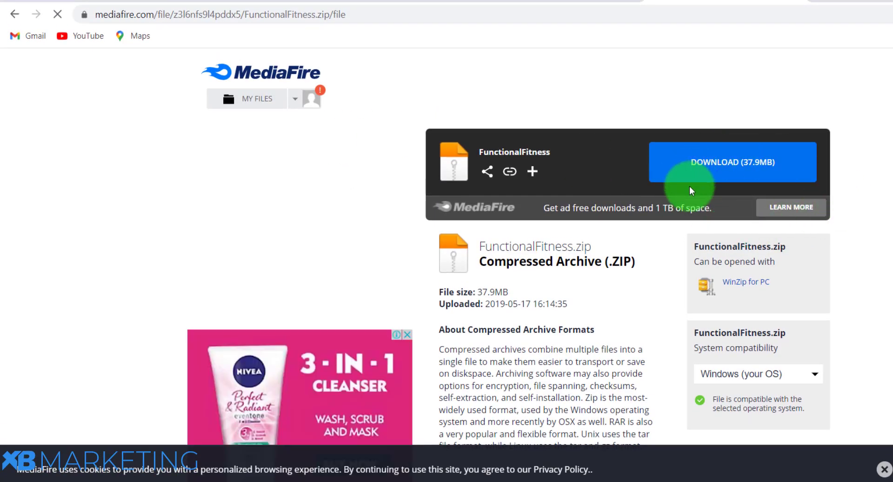
{"action": "left_click", "coordinate": [727, 163]}
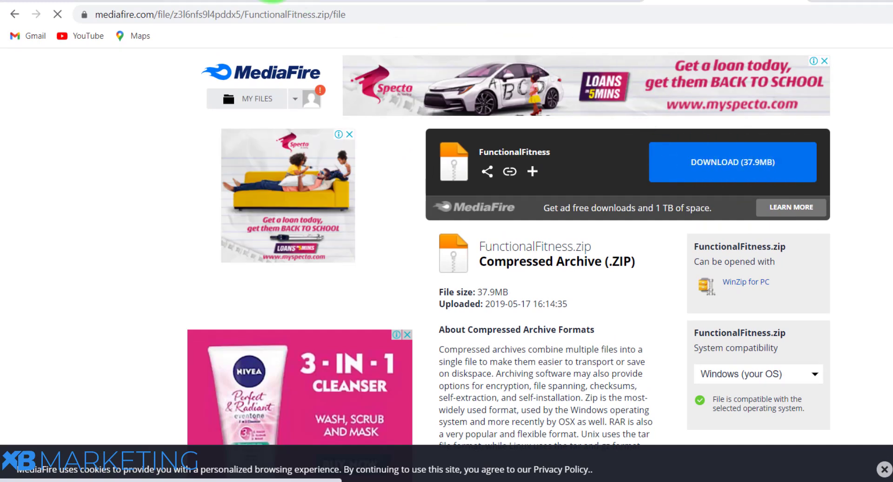
Step: Copy the full web address of the FunctionalFitness.zip download page on MediaFire
{"action": "left_click_drag", "start_coordinate": [372, 15], "coordinate": [109, 3]}
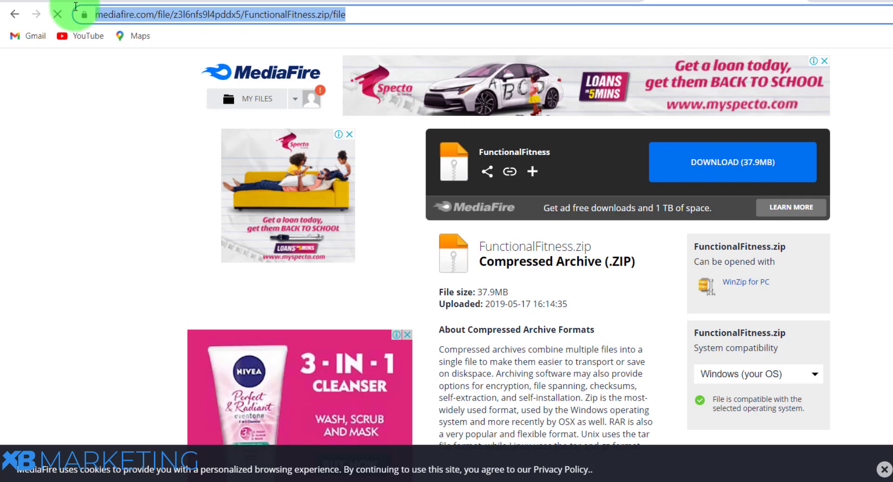
{"action": "left_click", "coordinate": [386, 16]}
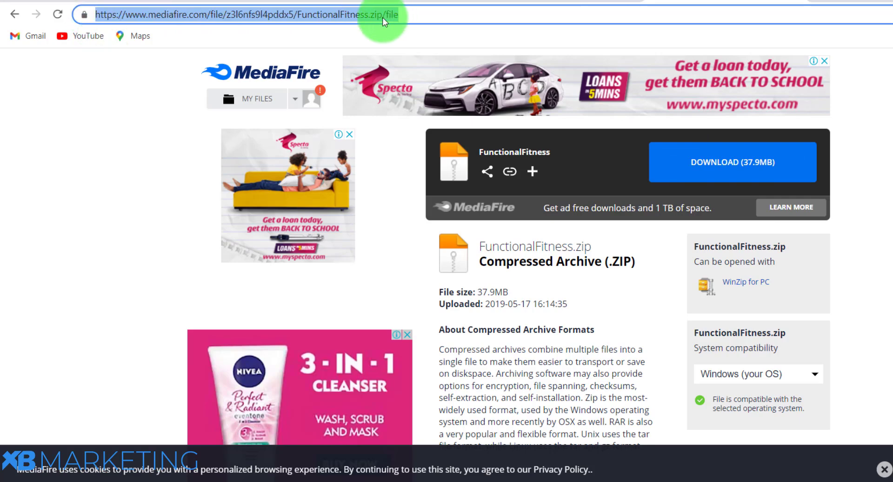
{"action": "left_click_drag", "start_coordinate": [400, 17], "coordinate": [79, 20]}
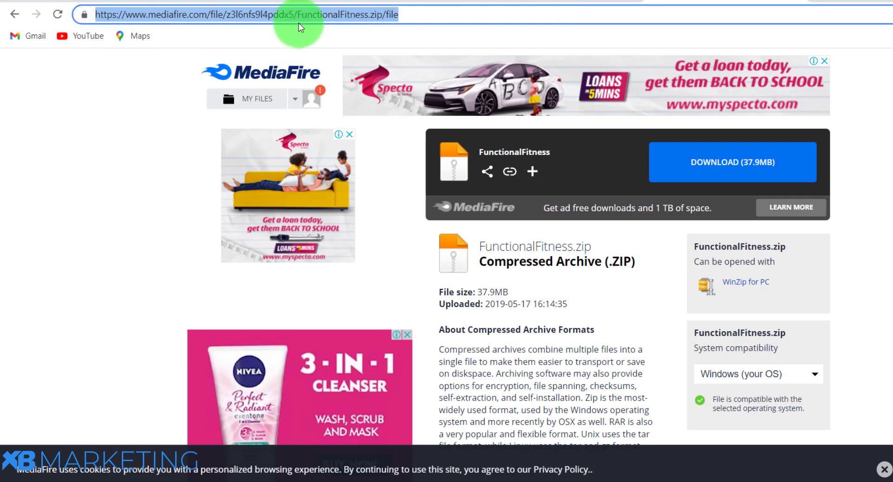
Step: In the CPAGrip locker editor, set the unlock action to Close (Redirect to URL) with the MediaFire FunctionalFitness.zip address as redirect URL
{"action": "left_click", "coordinate": [60, 1]}
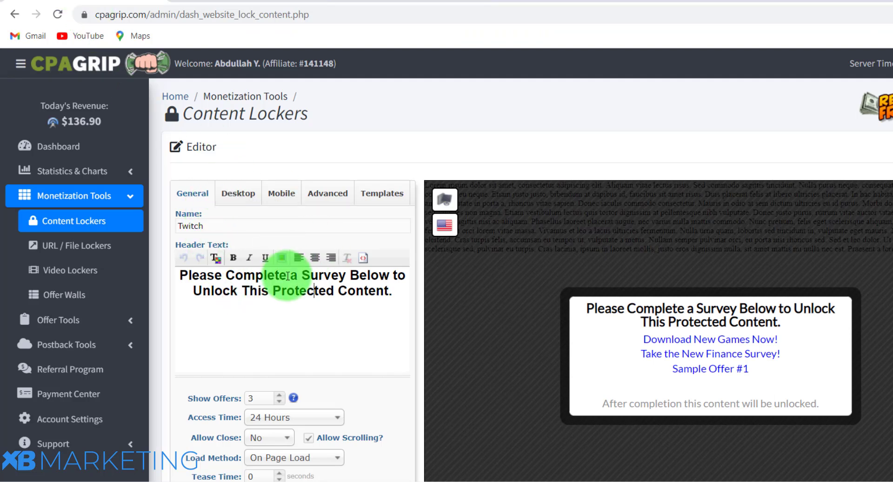
{"action": "scroll", "coordinate": [287, 279], "scroll_direction": "down", "scroll_amount": 1}
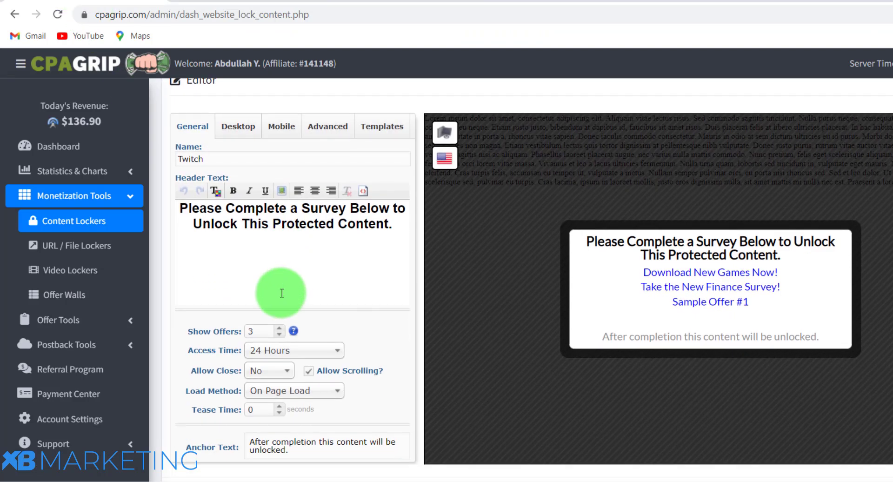
{"action": "left_click", "coordinate": [324, 130]}
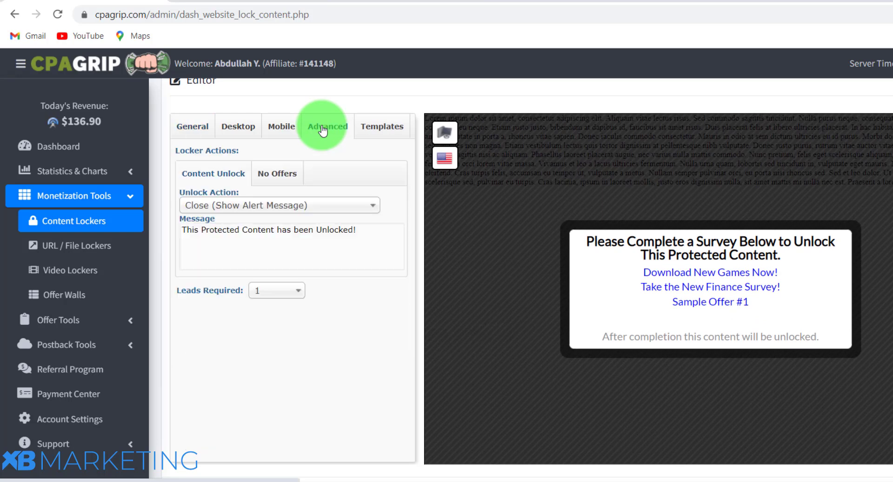
{"action": "left_click", "coordinate": [236, 210]}
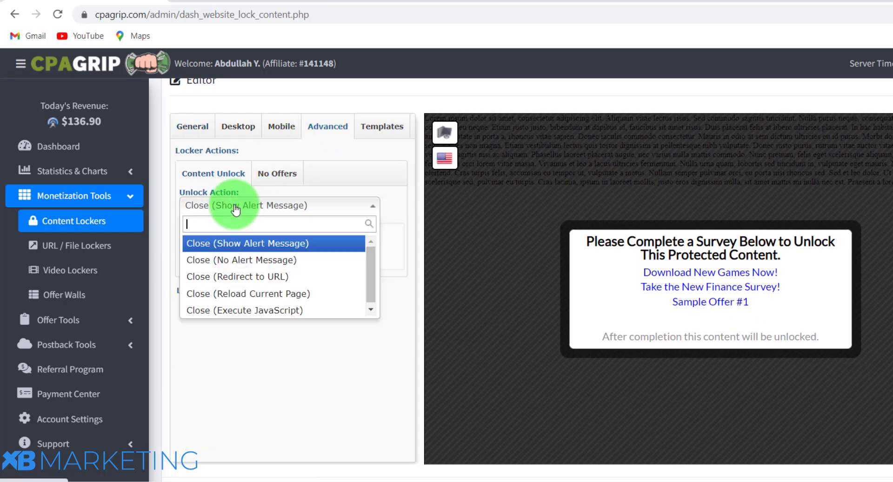
{"action": "left_click", "coordinate": [247, 277]}
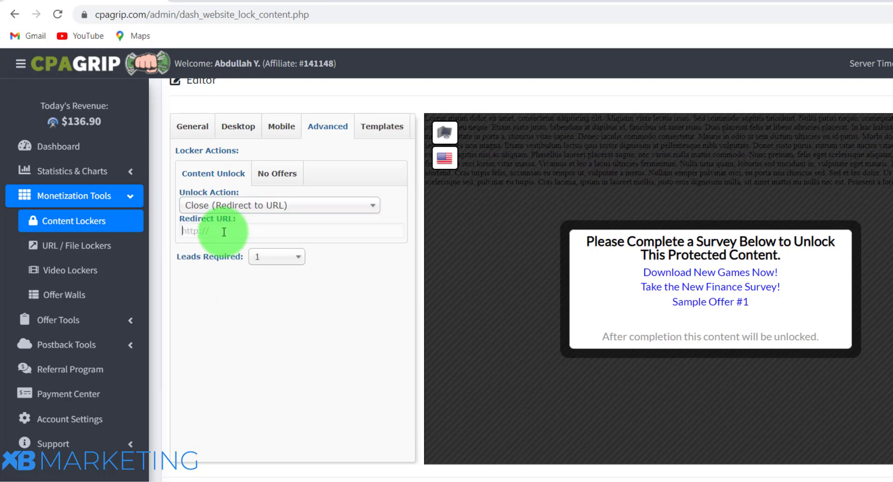
{"action": "left_click", "coordinate": [329, 230]}
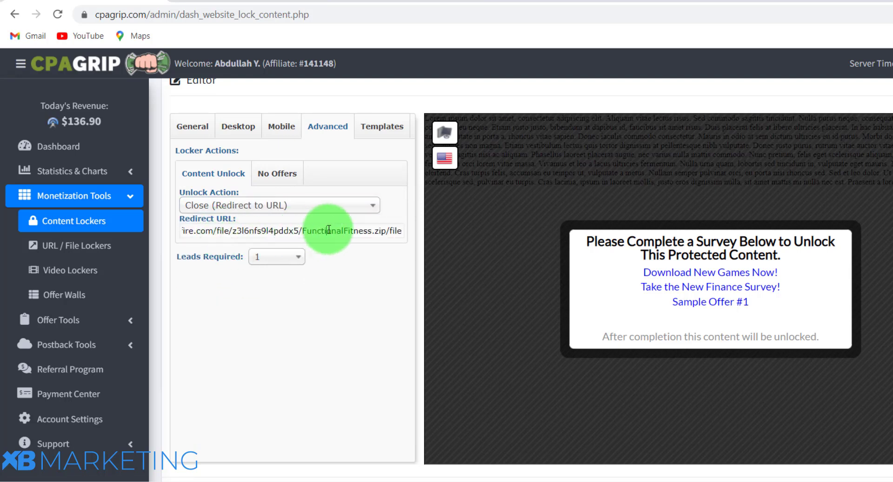
Step: Try 2 and 3 as the locker's number of required leads and set it back to 1
{"action": "left_click", "coordinate": [287, 257]}
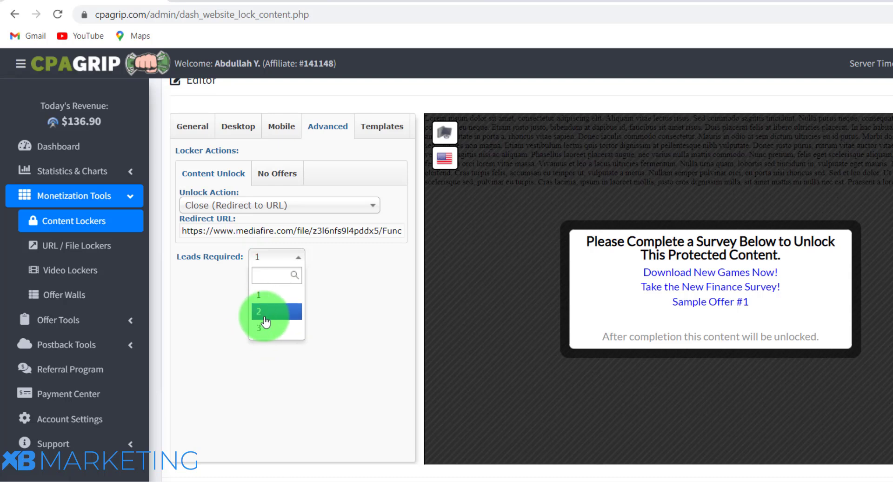
{"action": "left_click", "coordinate": [266, 317]}
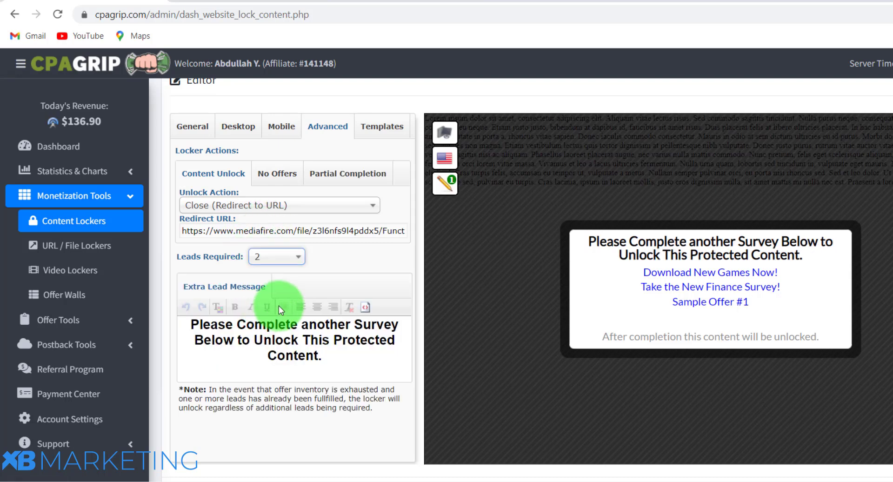
{"action": "left_click", "coordinate": [263, 260]}
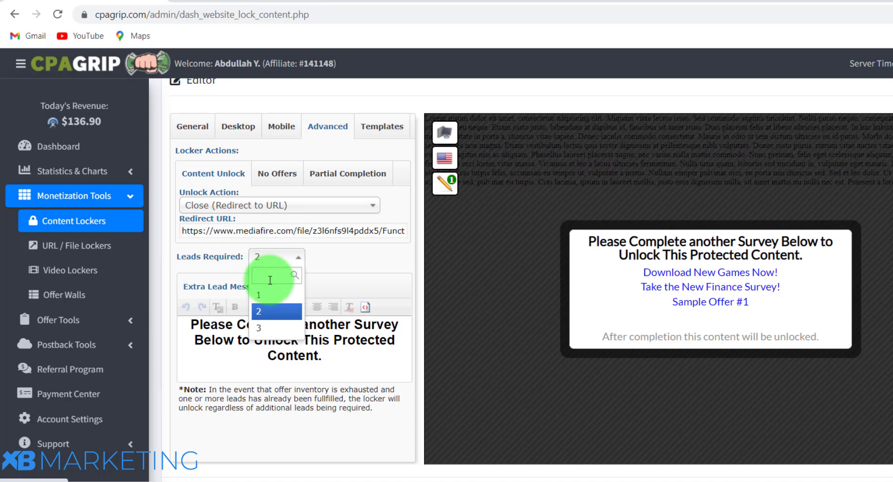
{"action": "left_click", "coordinate": [280, 329]}
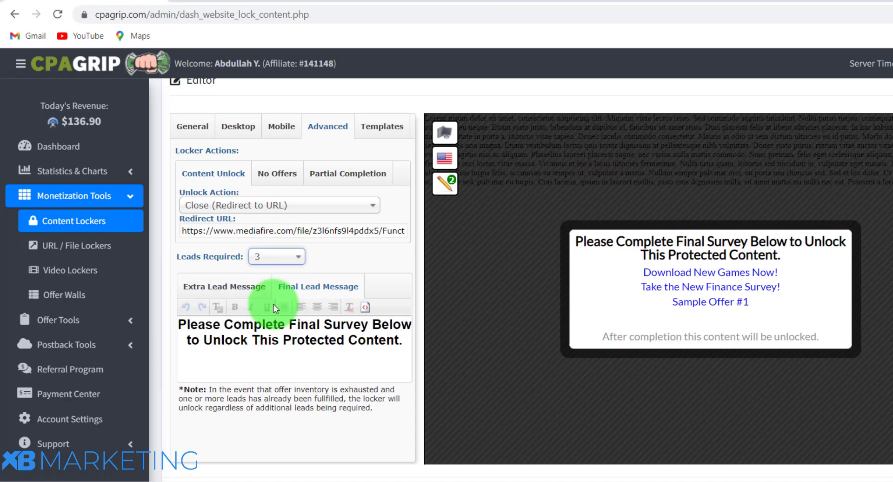
{"action": "left_click", "coordinate": [268, 257]}
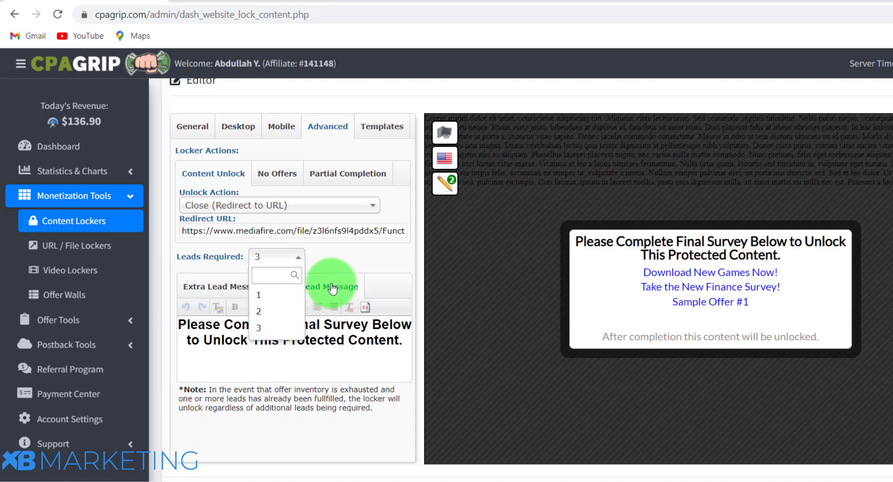
{"action": "left_click", "coordinate": [298, 267]}
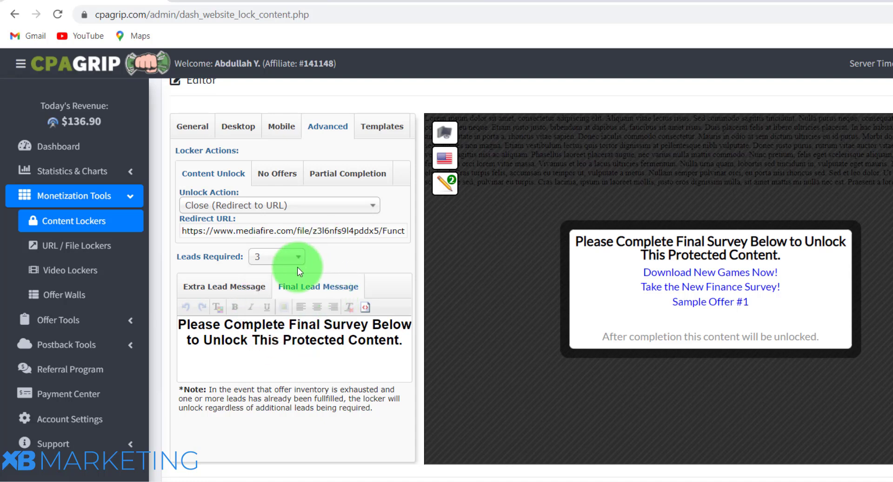
{"action": "left_click", "coordinate": [274, 257]}
{"action": "left_click", "coordinate": [271, 291]}
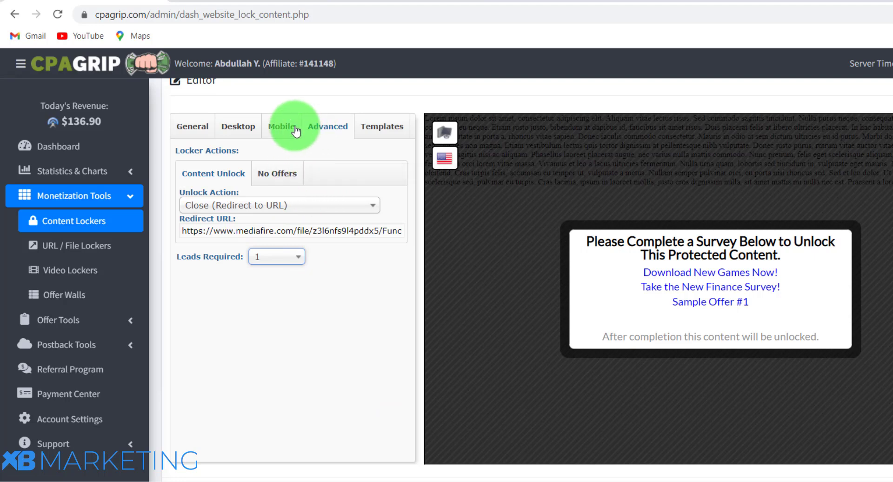
Step: Look at the locker's mobile and desktop settings and set the load method in the general settings to On Click
{"action": "left_click", "coordinate": [282, 125]}
{"action": "left_click", "coordinate": [237, 125]}
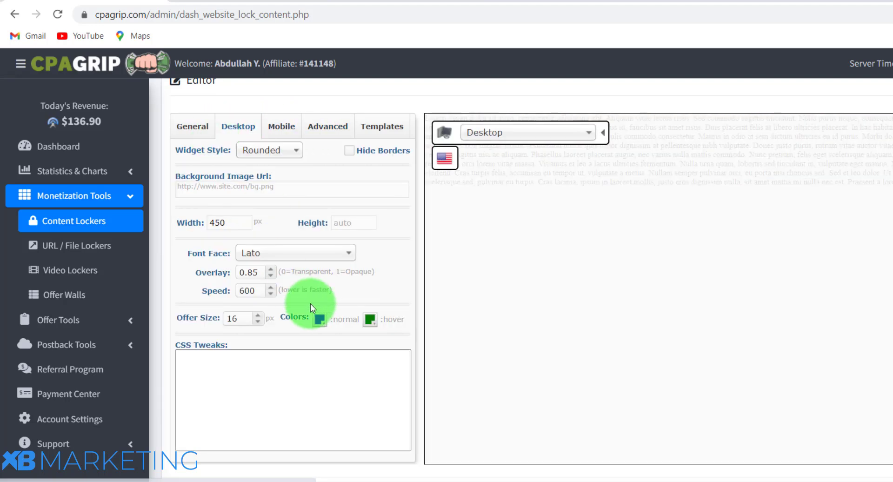
{"action": "left_click", "coordinate": [193, 126]}
{"action": "scroll", "coordinate": [292, 368], "scroll_direction": "down", "scroll_amount": 2}
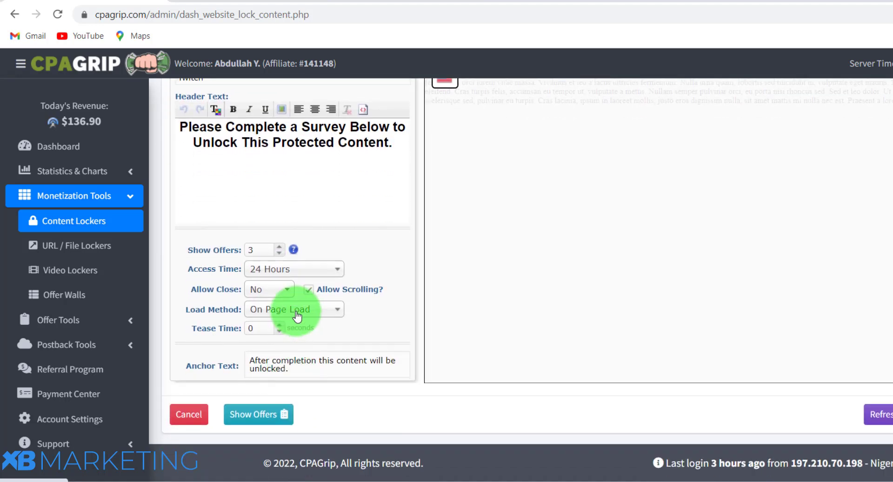
{"action": "left_click", "coordinate": [297, 315]}
{"action": "left_click", "coordinate": [284, 364]}
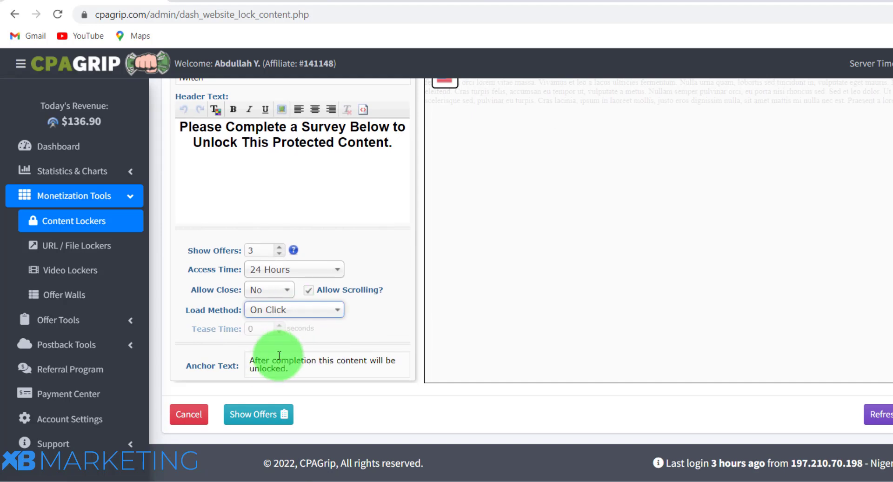
{"action": "scroll", "coordinate": [356, 276], "scroll_direction": "up", "scroll_amount": 2}
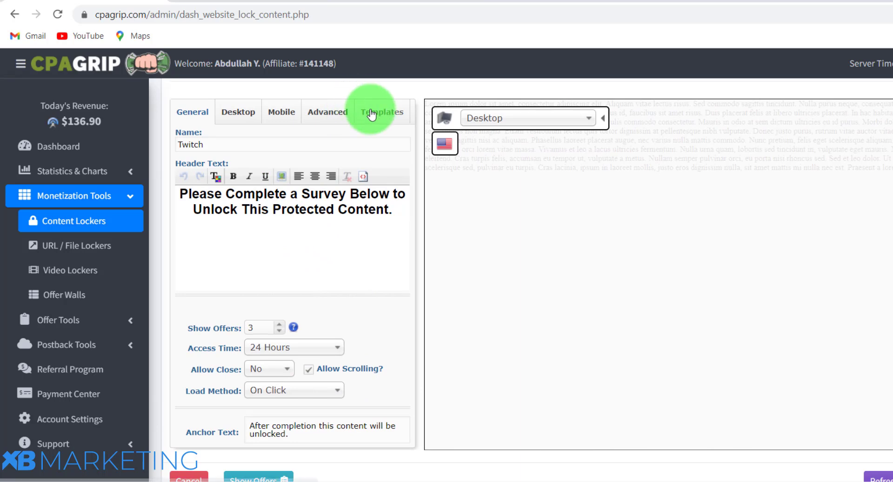
Step: Review the locker's desktop, mobile and advanced settings and return to the general settings
{"action": "left_click", "coordinate": [252, 114]}
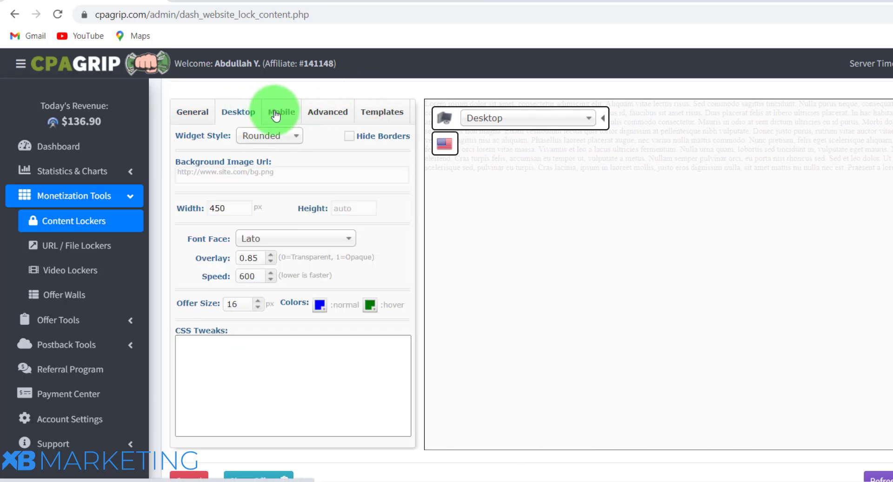
{"action": "left_click", "coordinate": [286, 113]}
{"action": "left_click", "coordinate": [328, 112]}
{"action": "left_click", "coordinate": [239, 112]}
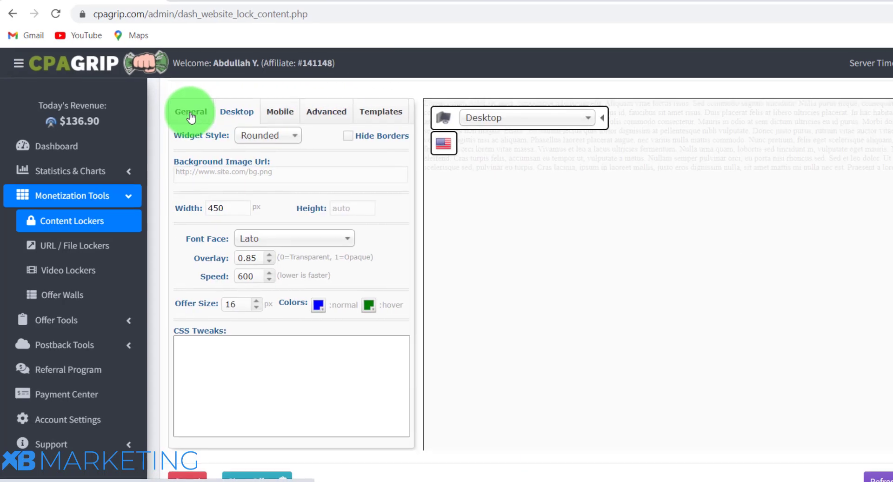
{"action": "left_click", "coordinate": [192, 112]}
Step: Show the offers available for this locker and filter them by the country NZ | New Zealand
{"action": "scroll", "coordinate": [300, 308], "scroll_direction": "down", "scroll_amount": 2}
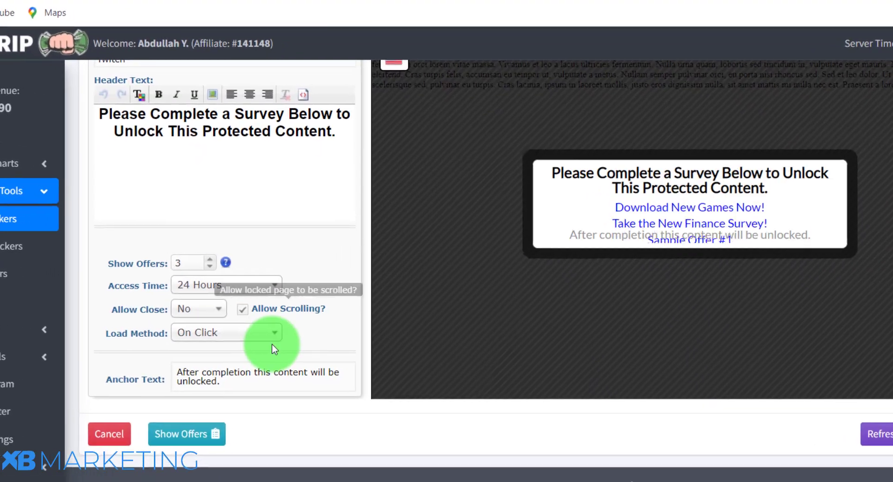
{"action": "left_click", "coordinate": [178, 439]}
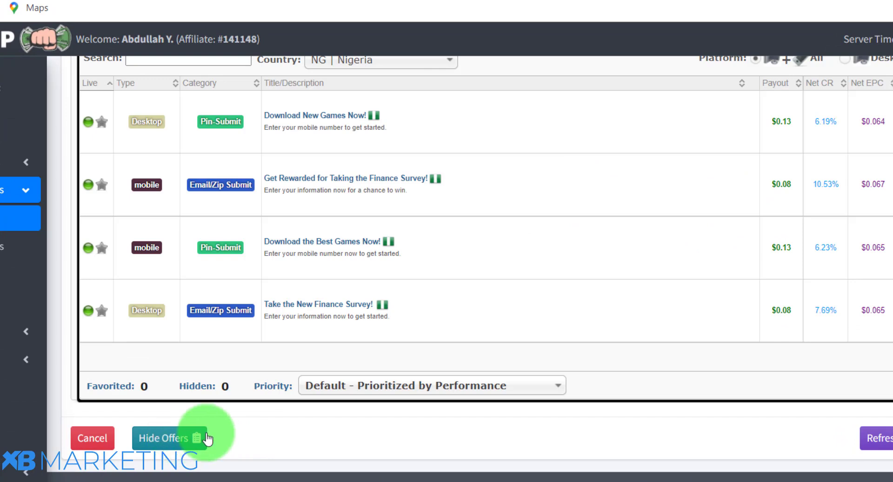
{"action": "scroll", "coordinate": [290, 386], "scroll_direction": "up", "scroll_amount": 2}
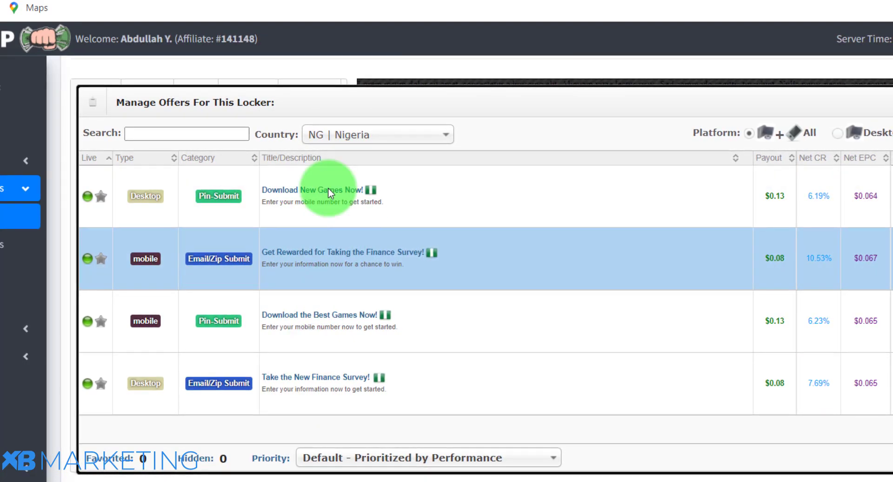
{"action": "left_click", "coordinate": [349, 134]}
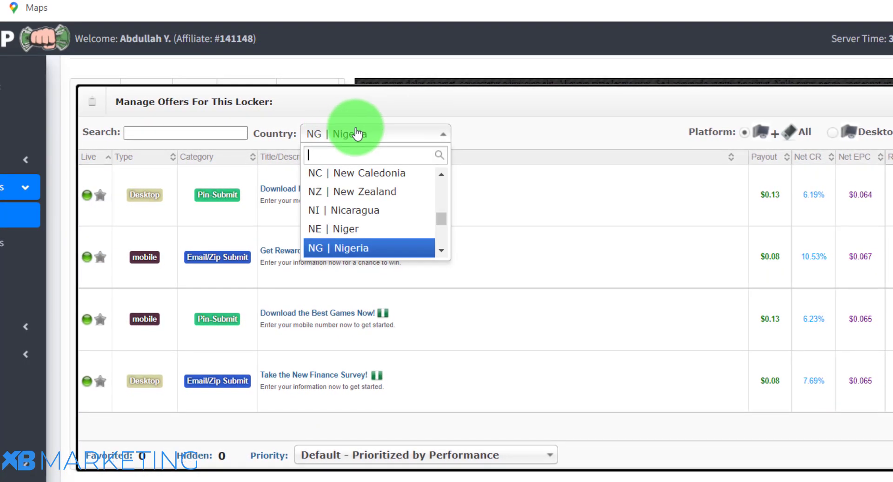
{"action": "left_click", "coordinate": [349, 194]}
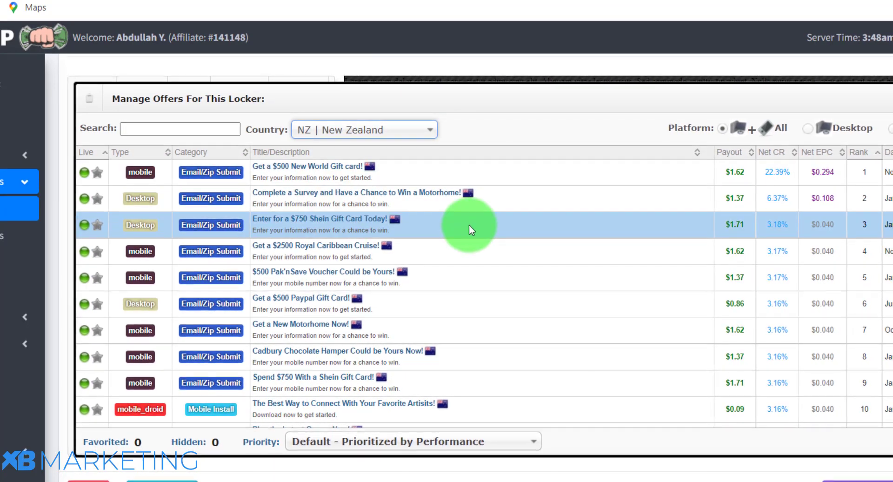
Step: Look through the New Zealand offers, marking "Get a $500 New World Gift card!" as favorite and setting it back to normal
{"action": "scroll", "coordinate": [468, 224], "scroll_direction": "down", "scroll_amount": 2}
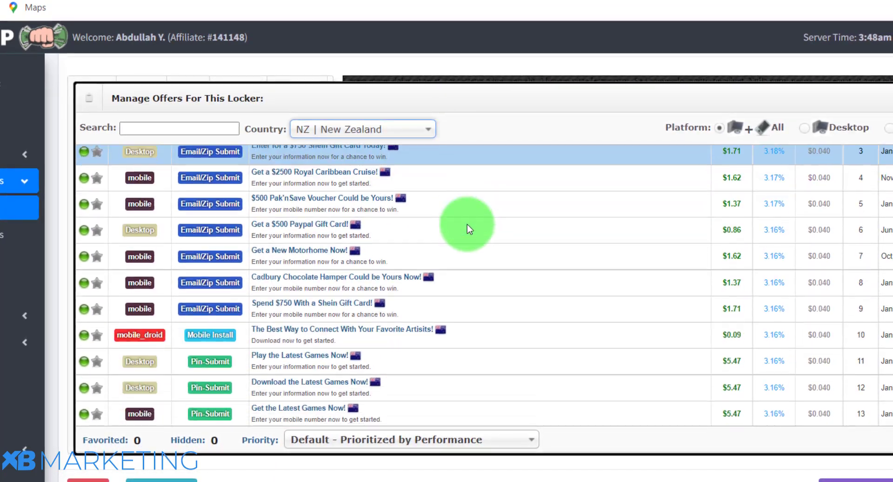
{"action": "scroll", "coordinate": [468, 224], "scroll_direction": "up", "scroll_amount": 2}
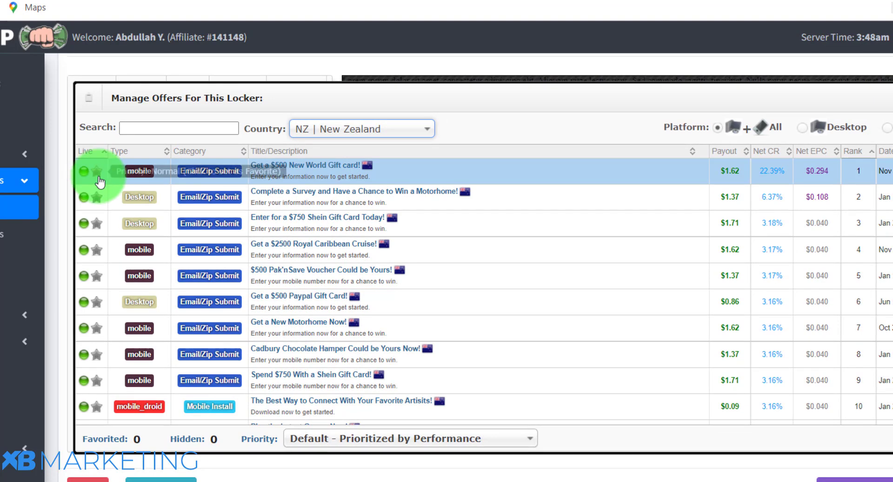
{"action": "left_click", "coordinate": [97, 171]}
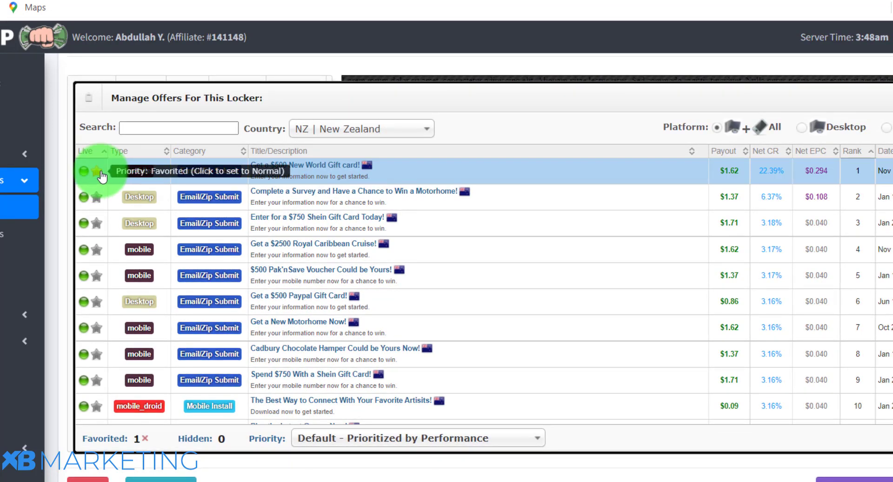
{"action": "left_click", "coordinate": [97, 171]}
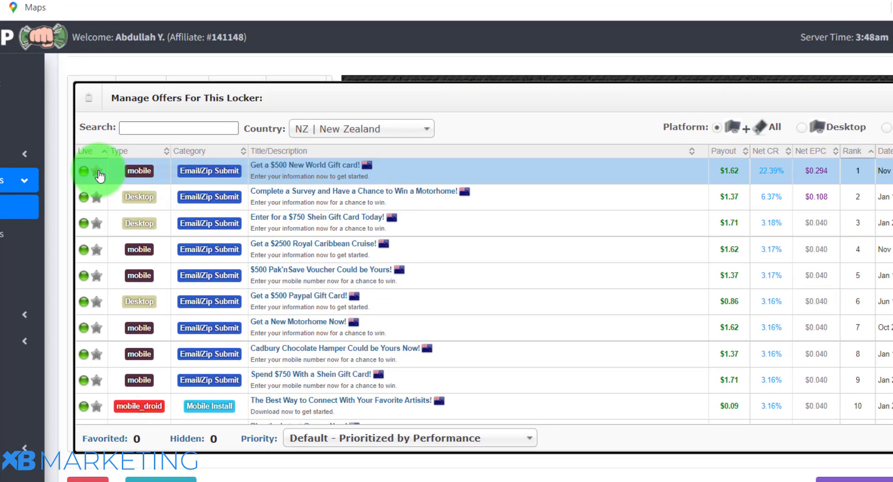
{"action": "scroll", "coordinate": [260, 326], "scroll_direction": "down", "scroll_amount": 3}
{"action": "scroll", "coordinate": [270, 331], "scroll_direction": "down", "scroll_amount": 15}
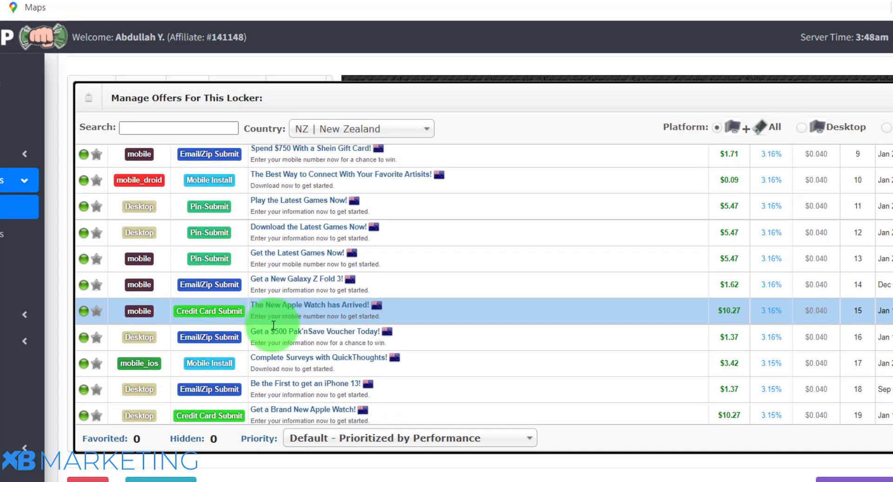
Step: Look through the New Zealand offers, hide "Complete a Survey and Have a Chance to Win a Motorhome!" and set it live again
{"action": "scroll", "coordinate": [248, 285], "scroll_direction": "down", "scroll_amount": 5}
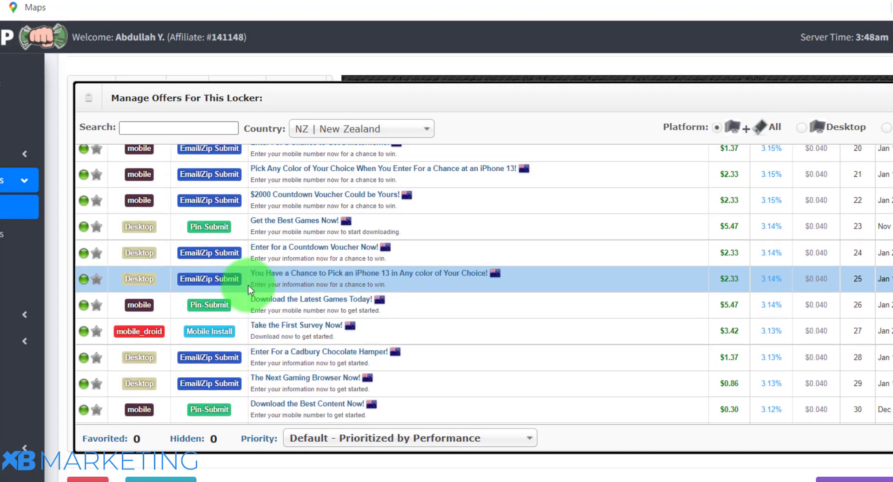
{"action": "scroll", "coordinate": [247, 285], "scroll_direction": "up", "scroll_amount": 10}
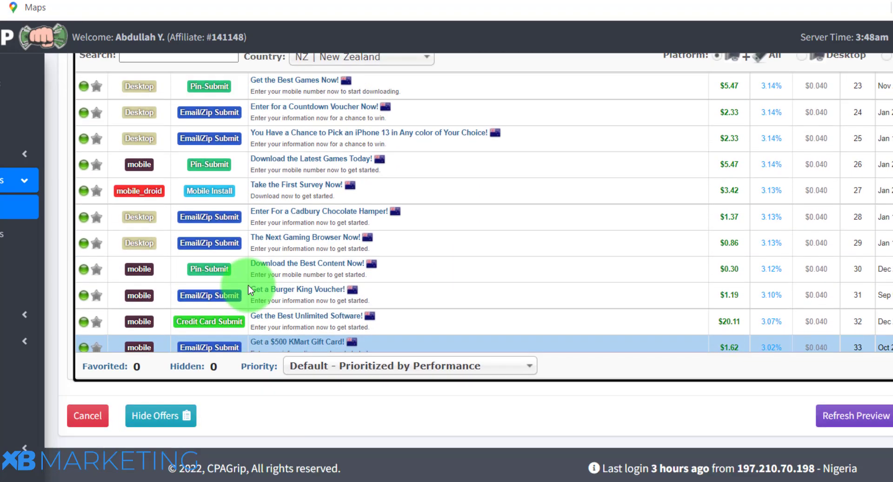
{"action": "scroll", "coordinate": [249, 290], "scroll_direction": "up", "scroll_amount": 12}
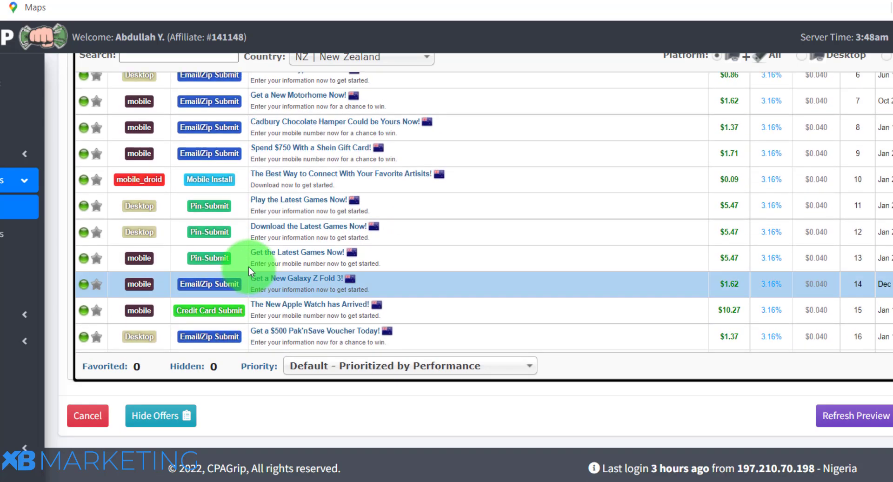
{"action": "scroll", "coordinate": [249, 269], "scroll_direction": "up", "scroll_amount": 2}
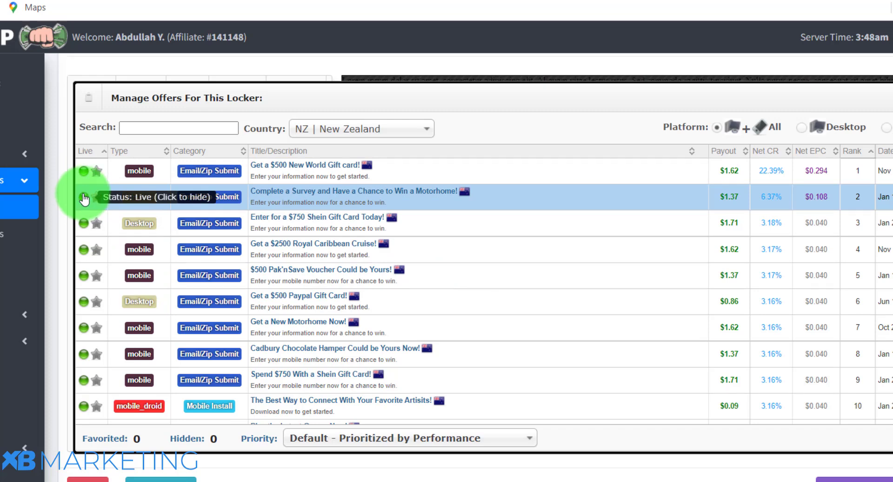
{"action": "left_click", "coordinate": [84, 197]}
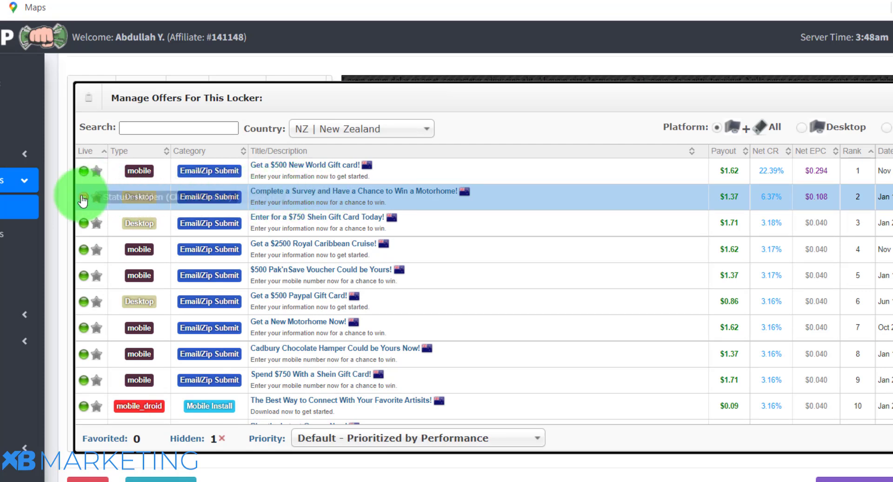
{"action": "left_click", "coordinate": [85, 199]}
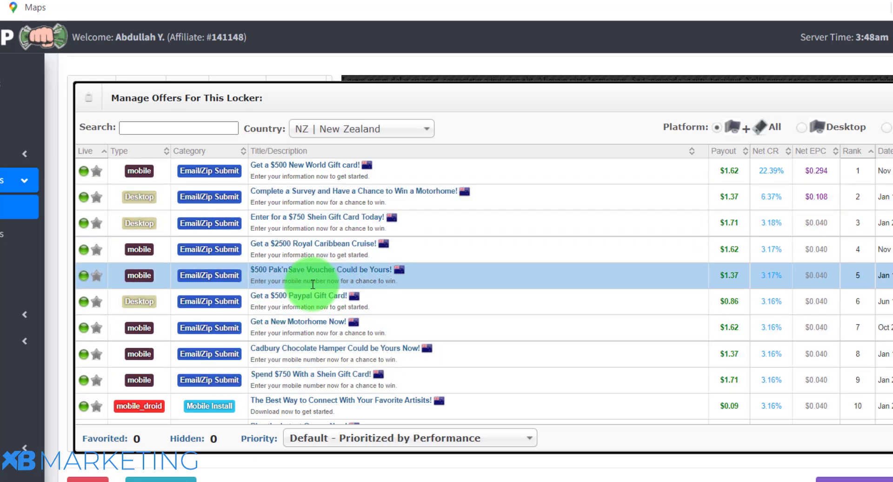
Step: Mark "The Best Way to Connect With Your Favorite Artisits!", "$500 Pak'nSave Voucher Could be Yours!" and "Get a $500 New World Gift card!" as favorites
{"action": "scroll", "coordinate": [99, 321], "scroll_direction": "down", "scroll_amount": 2}
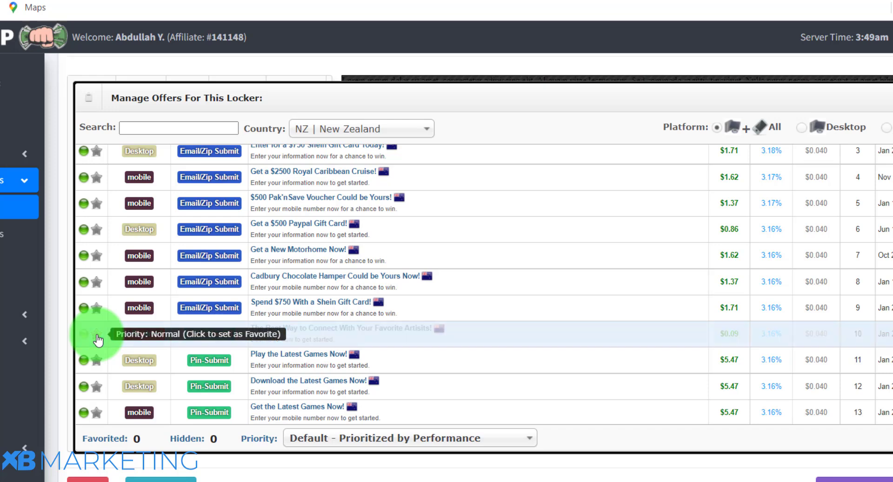
{"action": "left_click", "coordinate": [96, 333]}
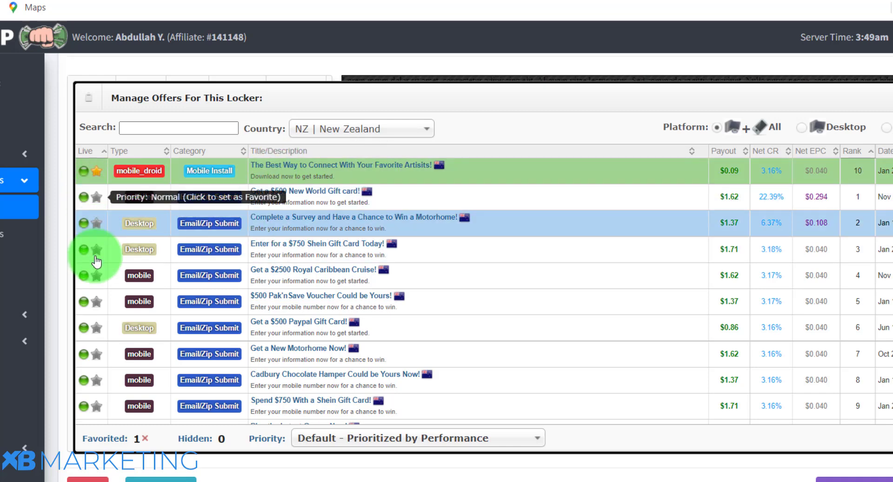
{"action": "left_click", "coordinate": [96, 302]}
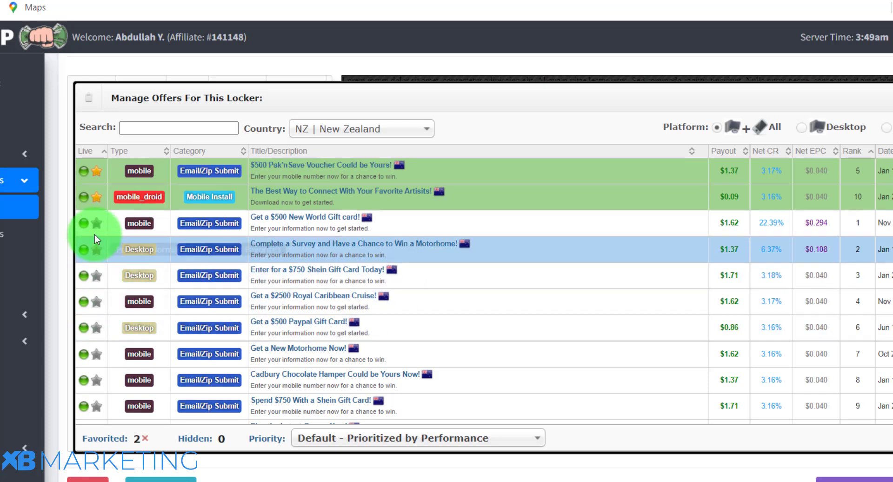
{"action": "left_click", "coordinate": [96, 222]}
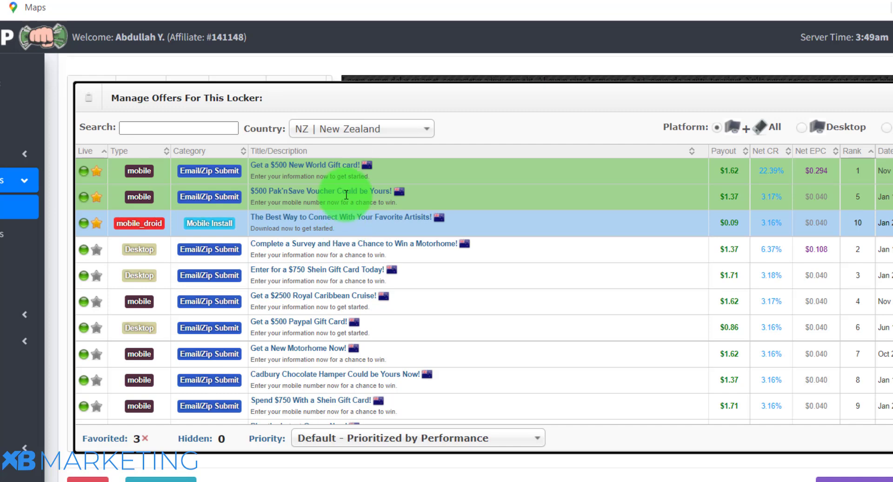
Step: Set the three favorited offers back to normal priority
{"action": "left_click", "coordinate": [97, 170]}
{"action": "left_click", "coordinate": [96, 196]}
{"action": "left_click", "coordinate": [96, 171]}
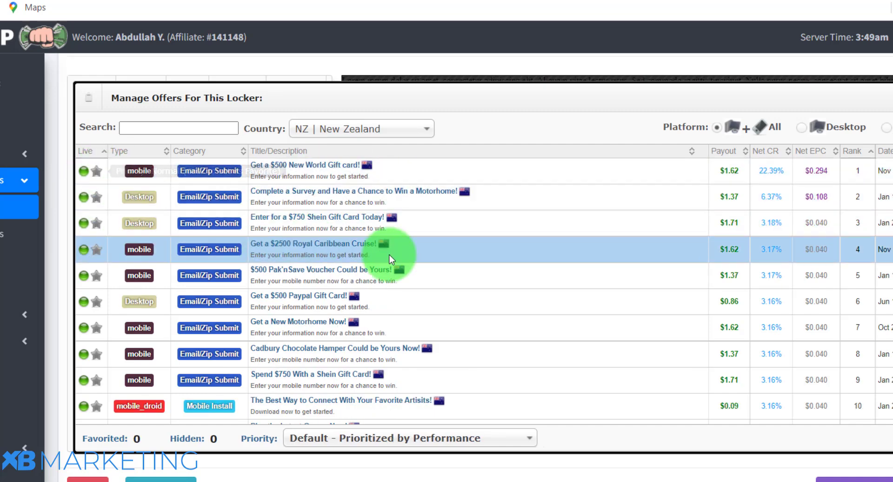
Step: Look through the offer priority options and keep "Default - Prioritized by Performance"
{"action": "scroll", "coordinate": [343, 247], "scroll_direction": "down", "scroll_amount": 2}
{"action": "scroll", "coordinate": [435, 326], "scroll_direction": "up", "scroll_amount": 2}
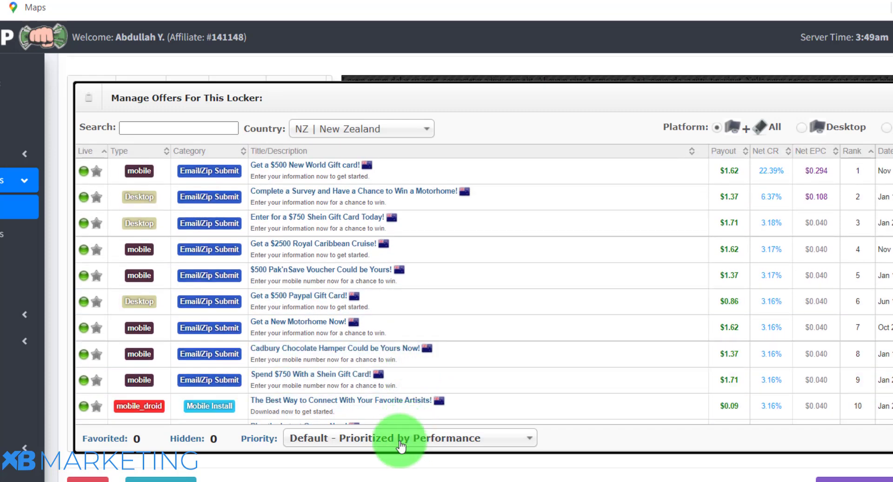
{"action": "left_click", "coordinate": [400, 445]}
{"action": "scroll", "coordinate": [358, 404], "scroll_direction": "down", "scroll_amount": 1}
{"action": "scroll", "coordinate": [361, 391], "scroll_direction": "up", "scroll_amount": 1}
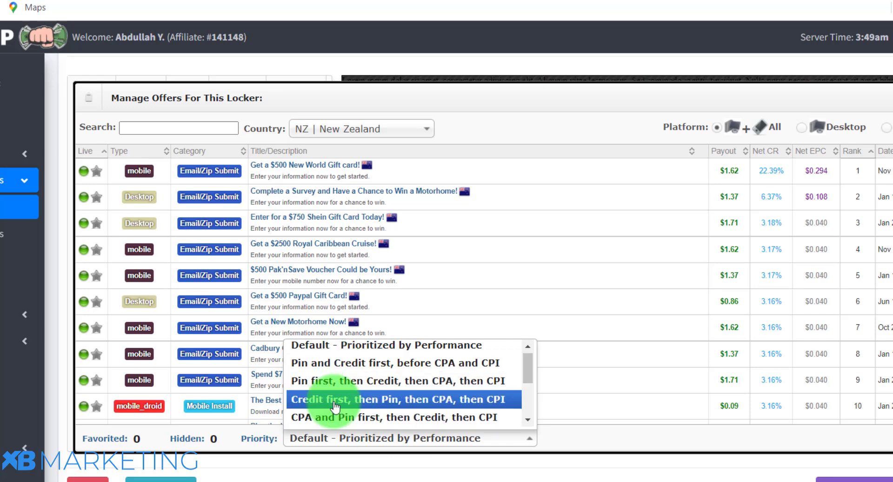
{"action": "left_click", "coordinate": [338, 349]}
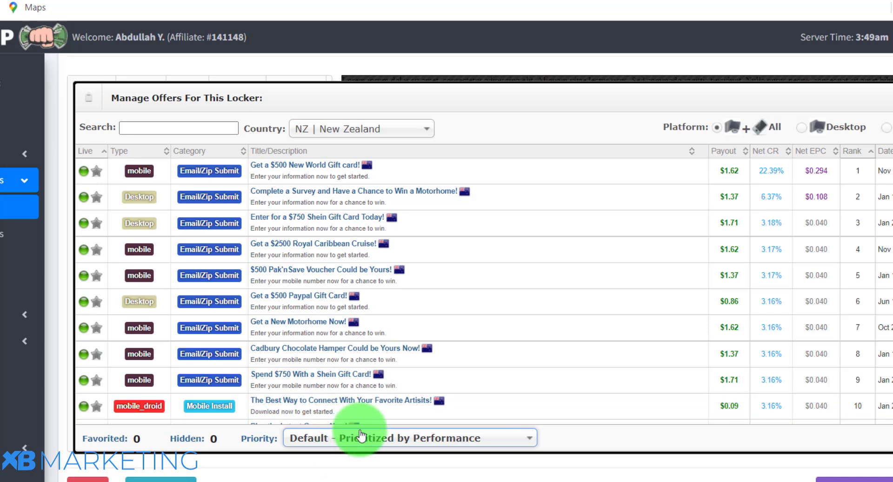
{"action": "scroll", "coordinate": [401, 240], "scroll_direction": "up", "scroll_amount": 2}
{"action": "scroll", "coordinate": [407, 297], "scroll_direction": "down", "scroll_amount": 2}
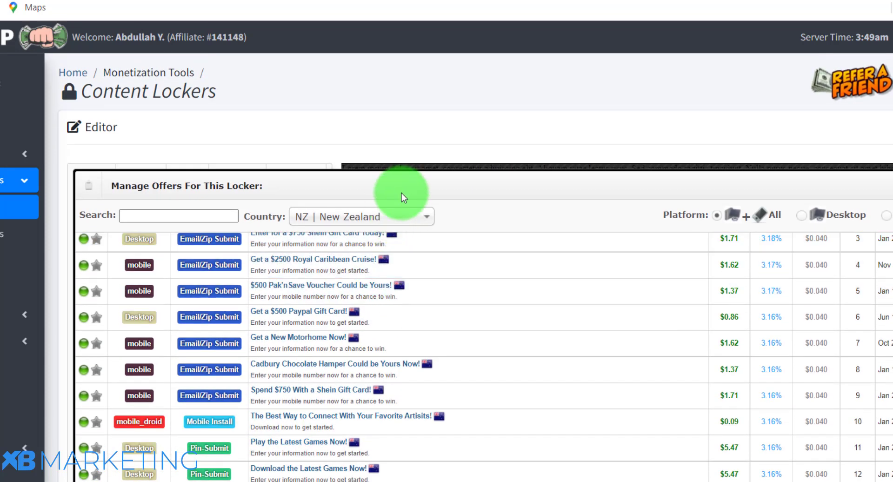
{"action": "scroll", "coordinate": [403, 192], "scroll_direction": "down", "scroll_amount": 2}
{"action": "scroll", "coordinate": [396, 289], "scroll_direction": "up", "scroll_amount": 2}
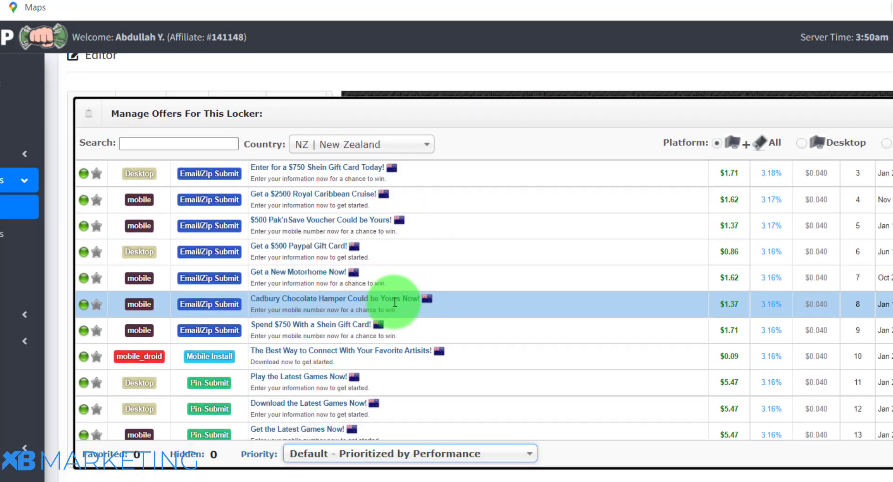
{"action": "scroll", "coordinate": [375, 269], "scroll_direction": "up", "scroll_amount": 2}
{"action": "scroll", "coordinate": [407, 272], "scroll_direction": "down", "scroll_amount": 2}
{"action": "scroll", "coordinate": [406, 137], "scroll_direction": "down", "scroll_amount": 2}
{"action": "scroll", "coordinate": [406, 138], "scroll_direction": "down", "scroll_amount": 1}
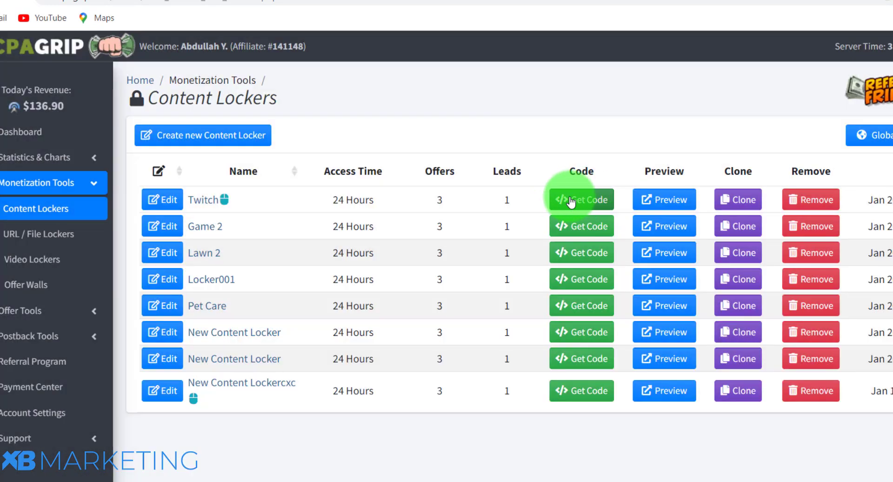
Step: Show the generated code for the Twitch content locker, select the script line for the website's head section, and close the code generator
{"action": "left_click", "coordinate": [570, 202]}
{"action": "left_click_drag", "start_coordinate": [633, 371], "coordinate": [117, 380]}
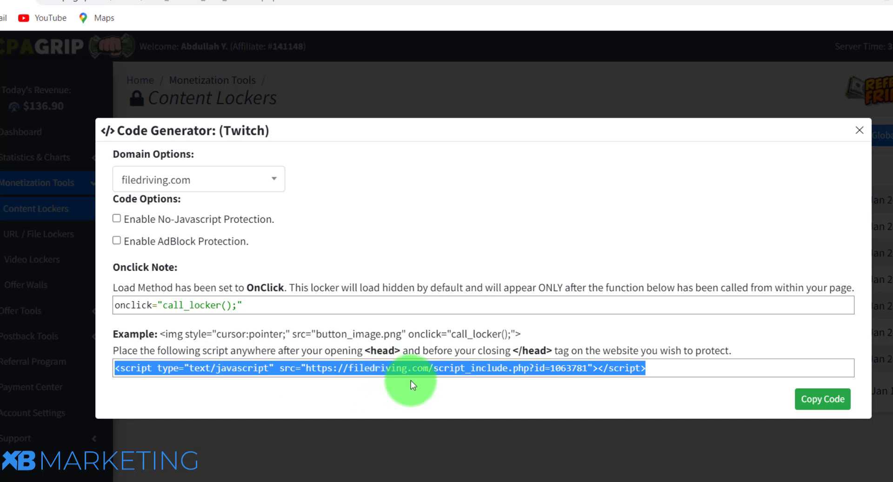
{"action": "left_click", "coordinate": [649, 370]}
{"action": "left_click", "coordinate": [579, 363]}
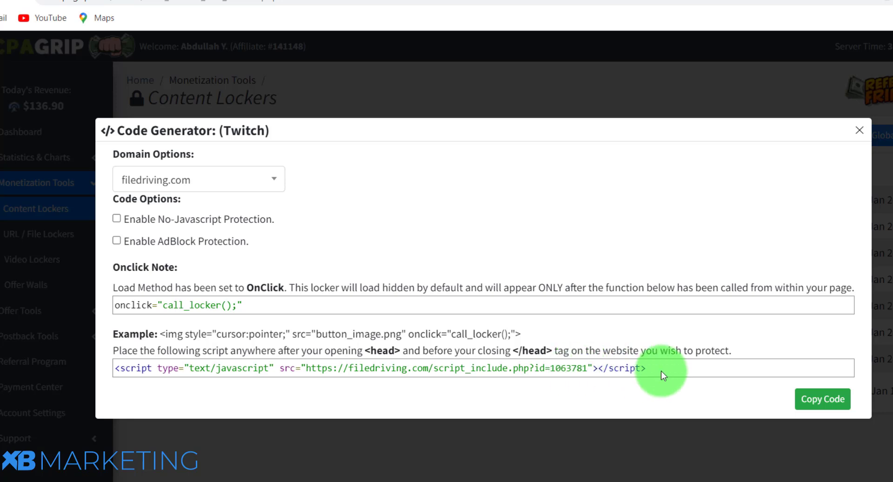
{"action": "left_click_drag", "start_coordinate": [654, 368], "coordinate": [115, 364]}
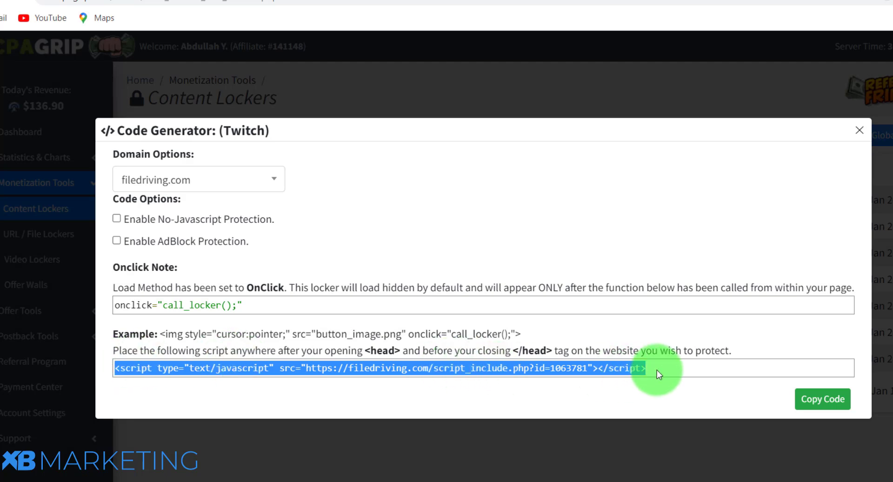
{"action": "left_click", "coordinate": [93, 170]}
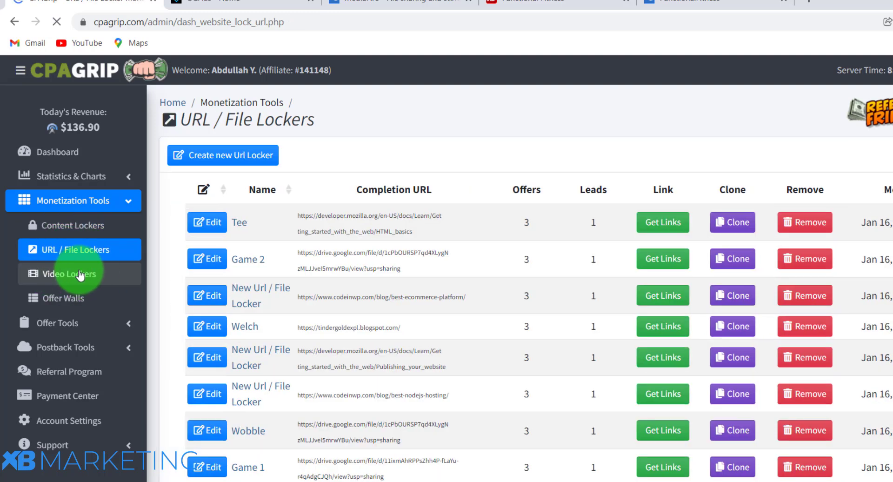
Step: Create a new URL / File locker and name it "Tee"
{"action": "left_click", "coordinate": [57, 22]}
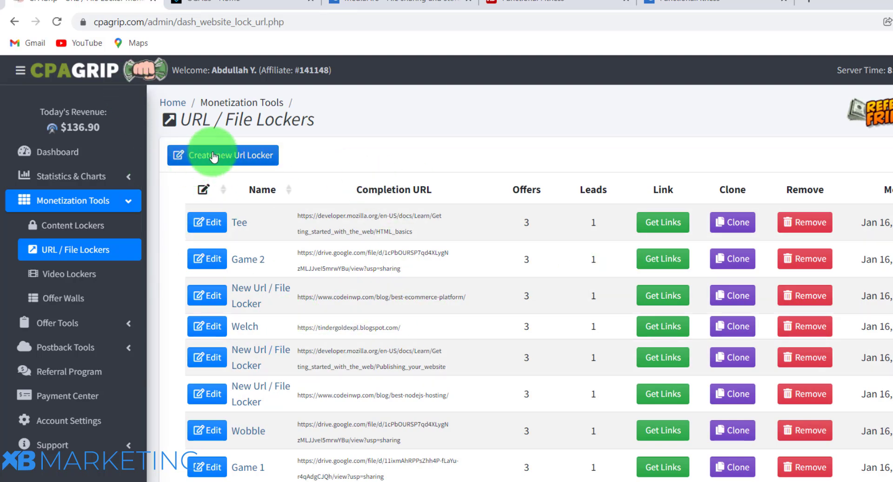
{"action": "left_click", "coordinate": [216, 160]}
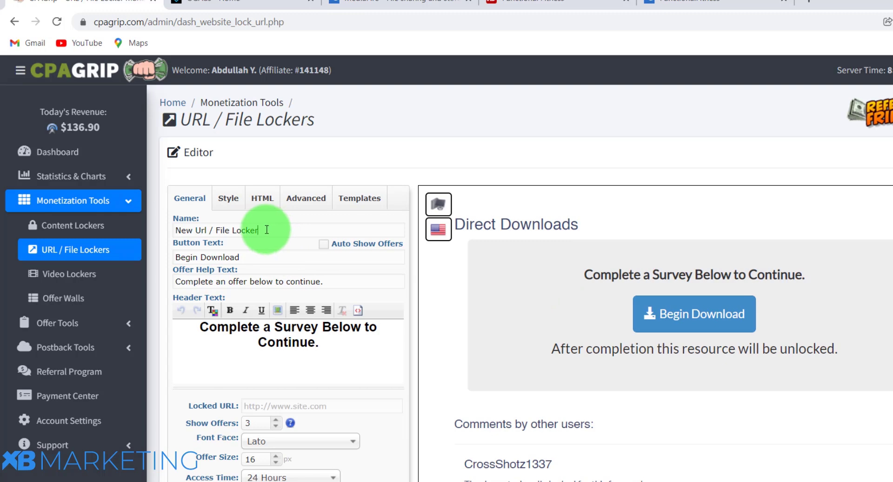
{"action": "left_click_drag", "start_coordinate": [266, 229], "coordinate": [138, 224]}
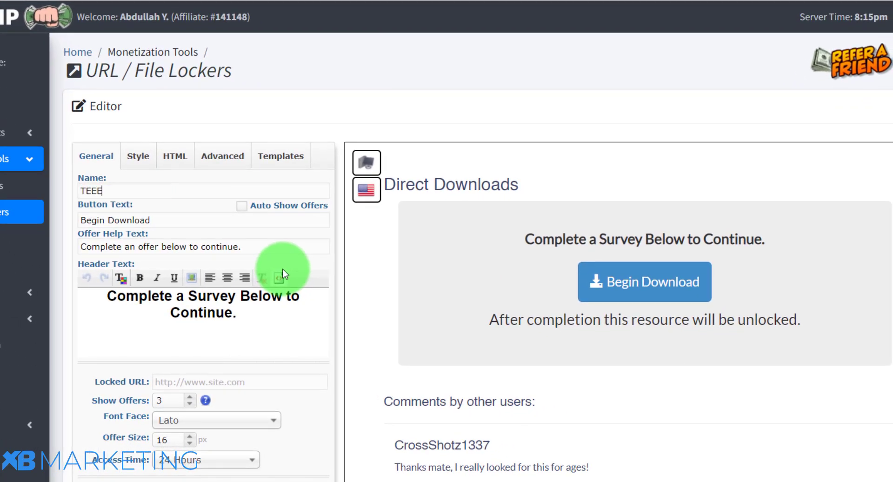
{"action": "type", "text": "Ted"}
{"action": "key", "text": "BackSpace"}
{"action": "type", "text": "e"}
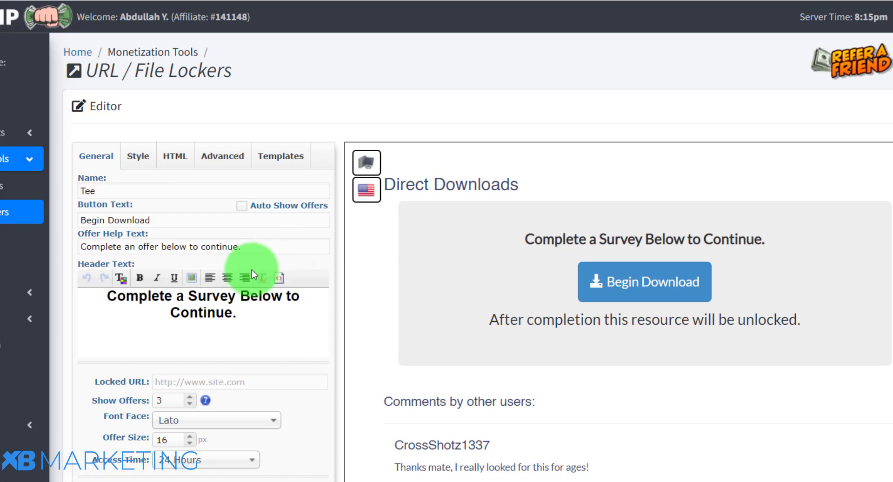
Step: Try the Human Verification, File Download Locker and Fanbooster templates on the new locker
{"action": "left_click", "coordinate": [272, 157]}
{"action": "scroll", "coordinate": [206, 323], "scroll_direction": "down", "scroll_amount": 3}
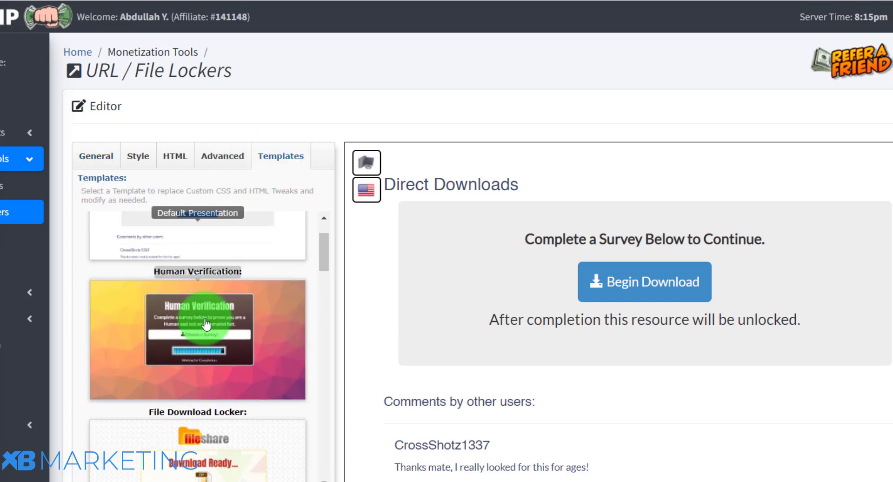
{"action": "left_click", "coordinate": [207, 323]}
{"action": "scroll", "coordinate": [205, 326], "scroll_direction": "down", "scroll_amount": 6}
{"action": "left_click", "coordinate": [203, 330]}
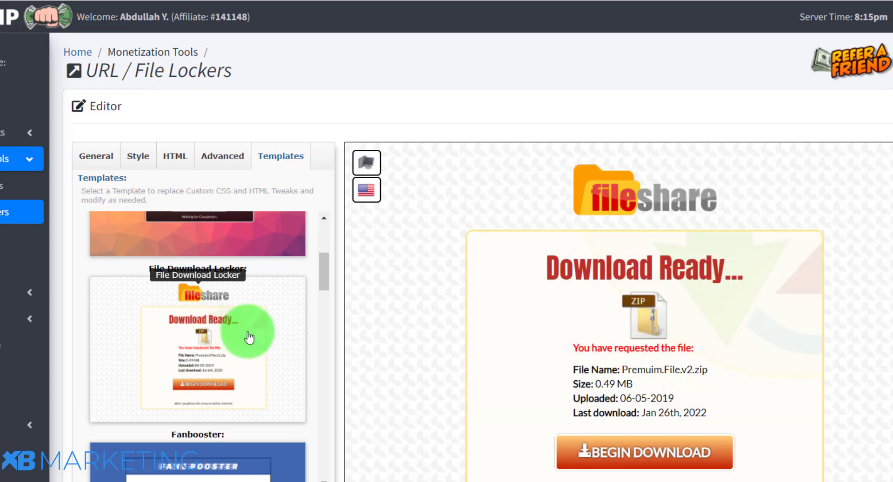
{"action": "scroll", "coordinate": [245, 347], "scroll_direction": "down", "scroll_amount": 9}
{"action": "left_click", "coordinate": [246, 316]}
{"action": "scroll", "coordinate": [233, 359], "scroll_direction": "down", "scroll_amount": 2}
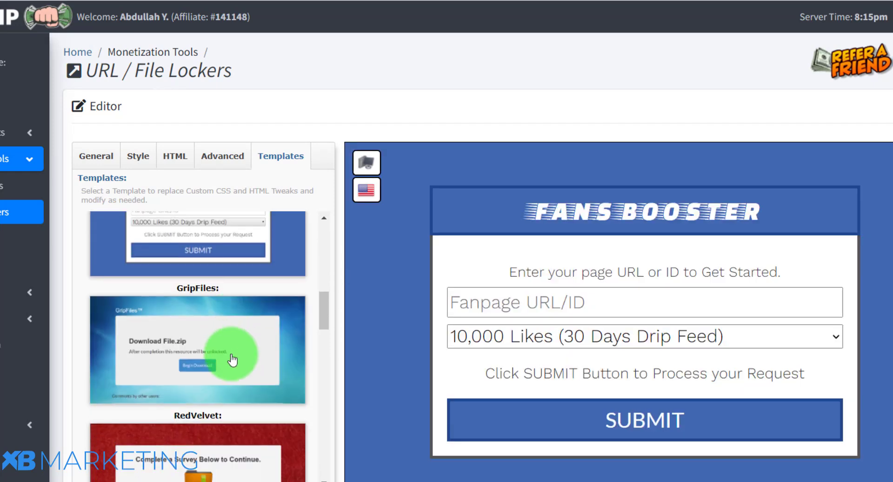
Step: Browse the remaining locker templates and apply the Human Verification template
{"action": "scroll", "coordinate": [232, 357], "scroll_direction": "up", "scroll_amount": 3}
{"action": "scroll", "coordinate": [233, 354], "scroll_direction": "down", "scroll_amount": 8}
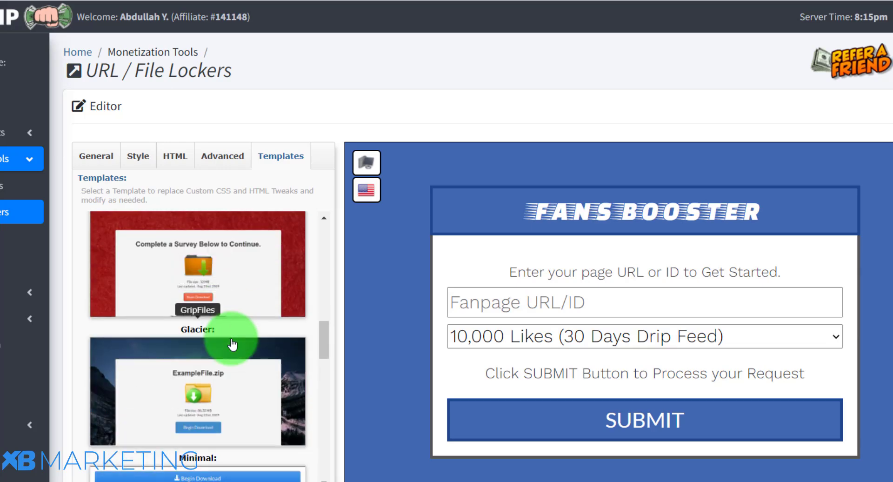
{"action": "scroll", "coordinate": [232, 343], "scroll_direction": "up", "scroll_amount": 1}
{"action": "scroll", "coordinate": [233, 343], "scroll_direction": "down", "scroll_amount": 3}
{"action": "scroll", "coordinate": [233, 343], "scroll_direction": "up", "scroll_amount": 5}
{"action": "scroll", "coordinate": [233, 344], "scroll_direction": "down", "scroll_amount": 1}
{"action": "scroll", "coordinate": [233, 343], "scroll_direction": "up", "scroll_amount": 8}
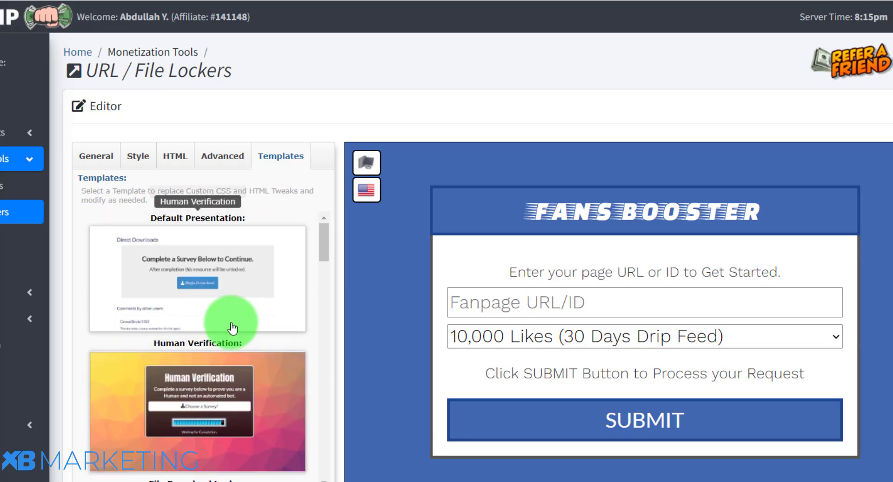
{"action": "left_click", "coordinate": [258, 374]}
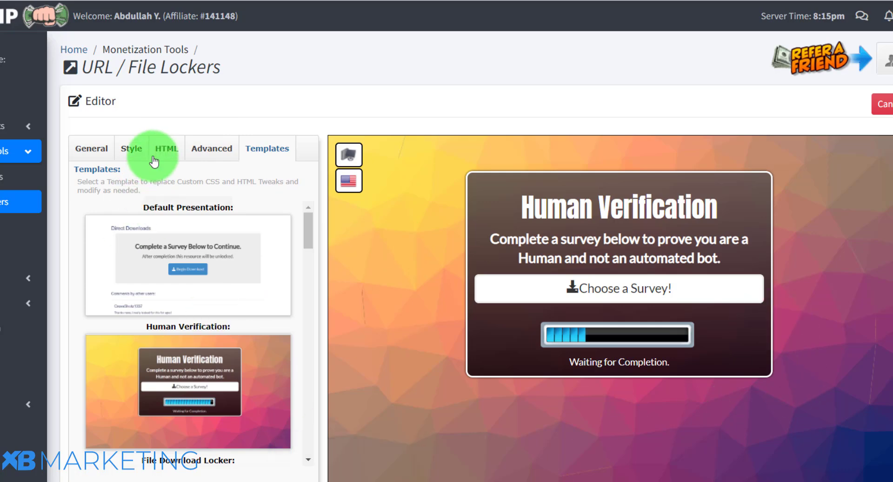
Step: Look at the URL locker's advanced settings, custom HTML and style settings
{"action": "left_click", "coordinate": [210, 149]}
{"action": "left_click", "coordinate": [177, 149]}
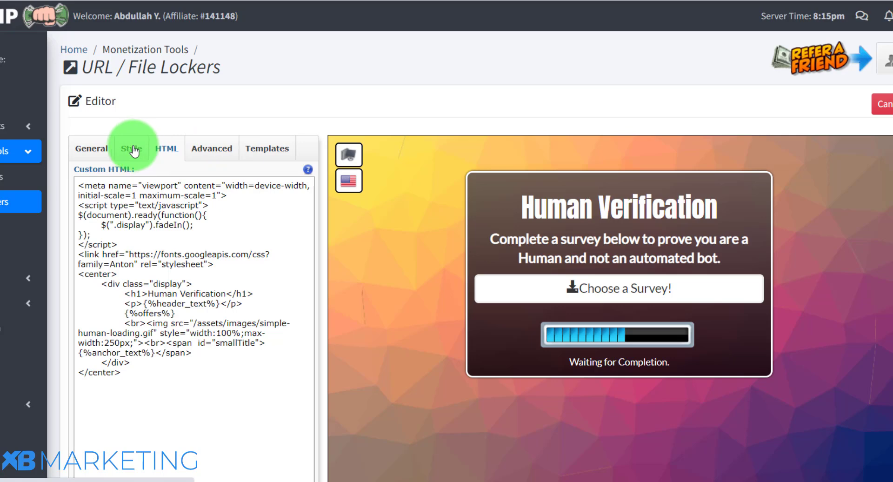
{"action": "left_click", "coordinate": [132, 149]}
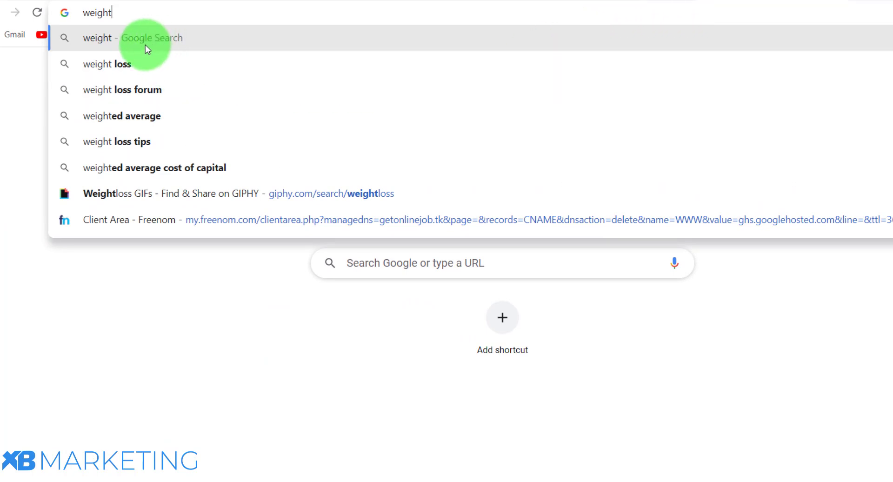
Step: Search Google for "weight loss" and show the image results
{"action": "key", "text": "Down"}
{"action": "left_click", "coordinate": [130, 64]}
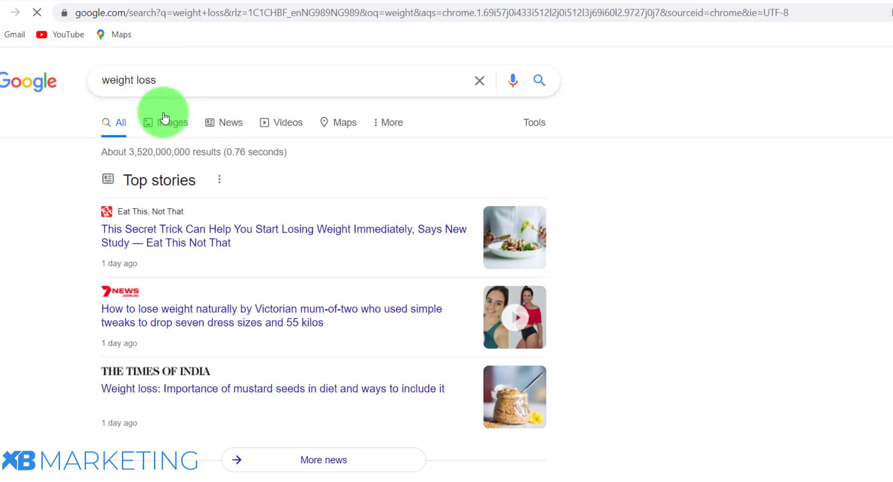
{"action": "left_click", "coordinate": [165, 120]}
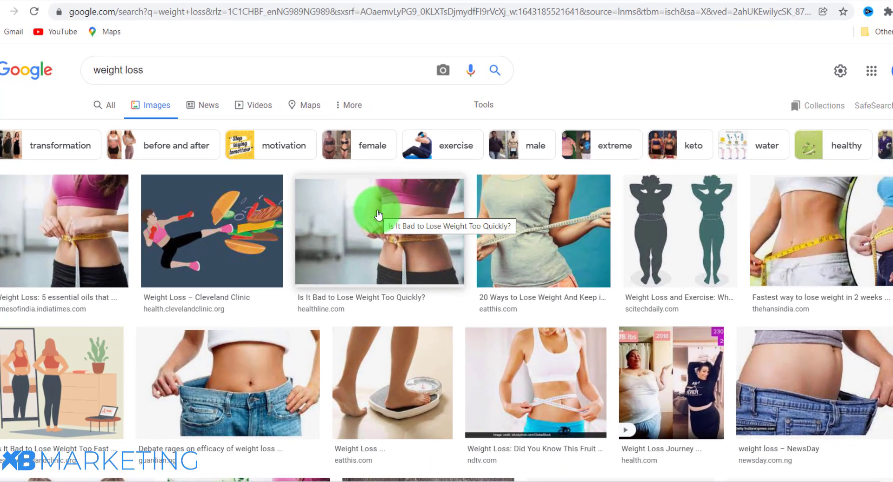
Step: Copy the image address of Healthline's "Is It Bad to Lose Weight Too Quickly?" picture
{"action": "left_click", "coordinate": [382, 216]}
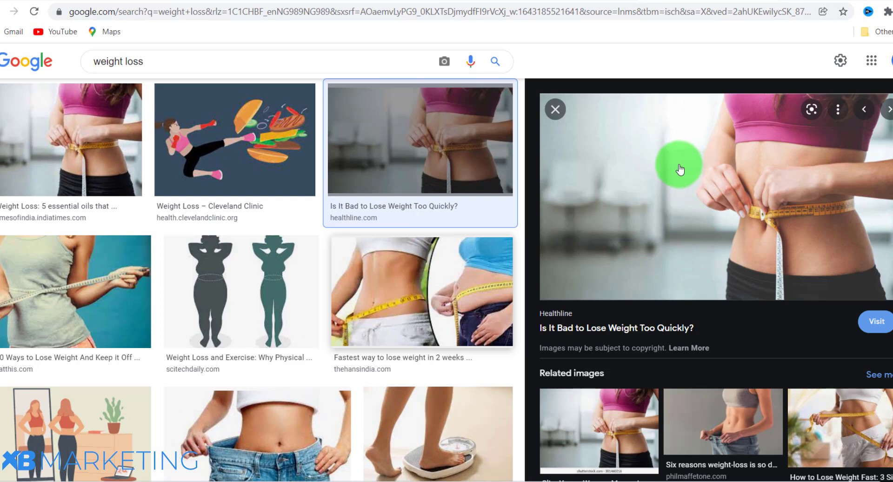
{"action": "right_click", "coordinate": [681, 179]}
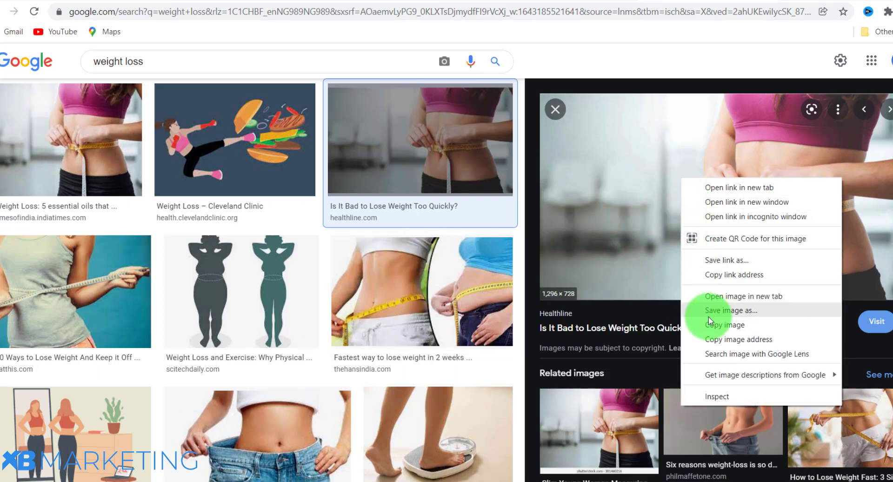
{"action": "left_click", "coordinate": [708, 340]}
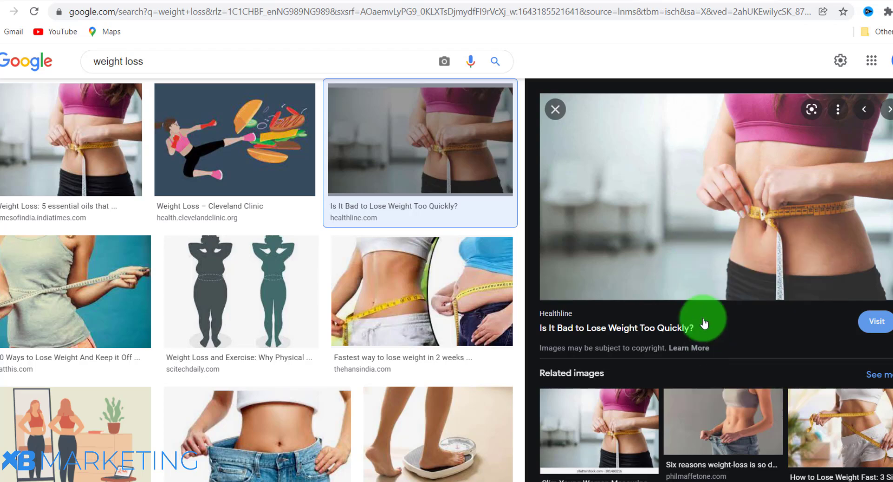
Step: Back in the locker editor, replace the body background URL in the custom CSS with the copied woman-measuring-stomach-1296x728.jpg address and refresh the preview
{"action": "left_click", "coordinate": [58, 1]}
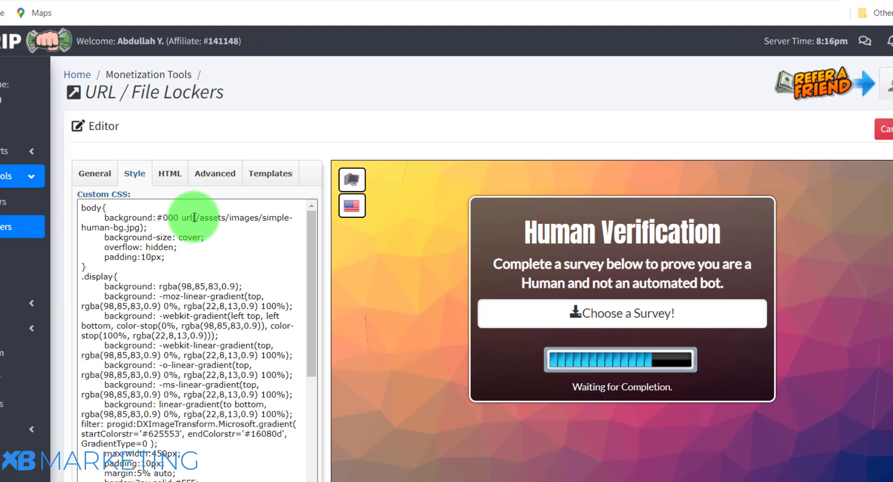
{"action": "left_click_drag", "start_coordinate": [201, 218], "coordinate": [141, 228]}
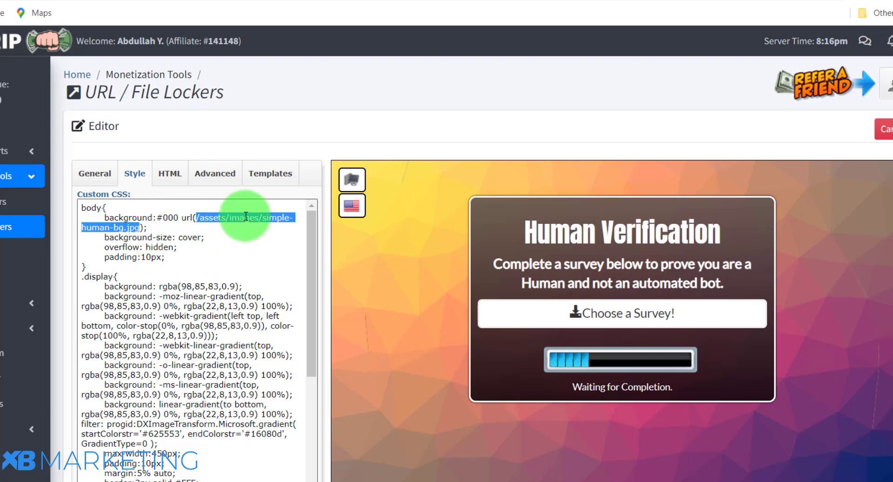
{"action": "type", "text": "https://images-prod.healthline.com/hlcmsresource/images/AN_images/woman-measuring-stomach-1296x728.jpg"}
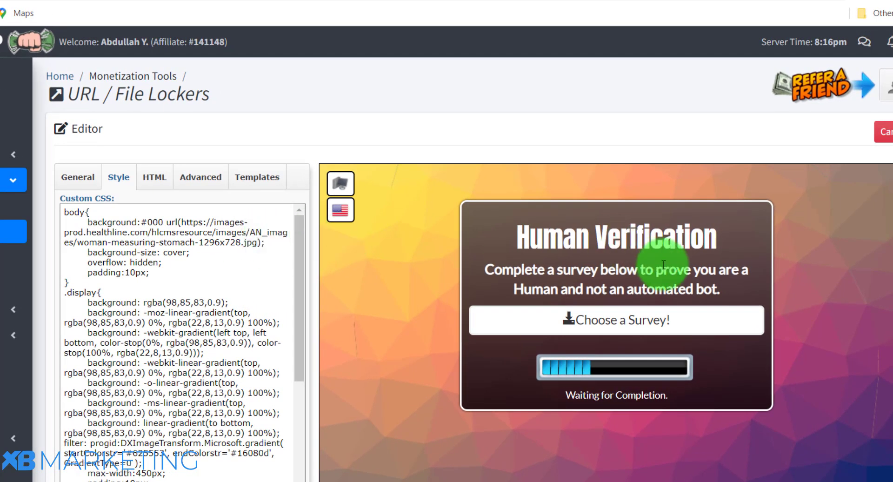
{"action": "scroll", "coordinate": [791, 395], "scroll_direction": "down", "scroll_amount": 2}
{"action": "left_click", "coordinate": [831, 458]}
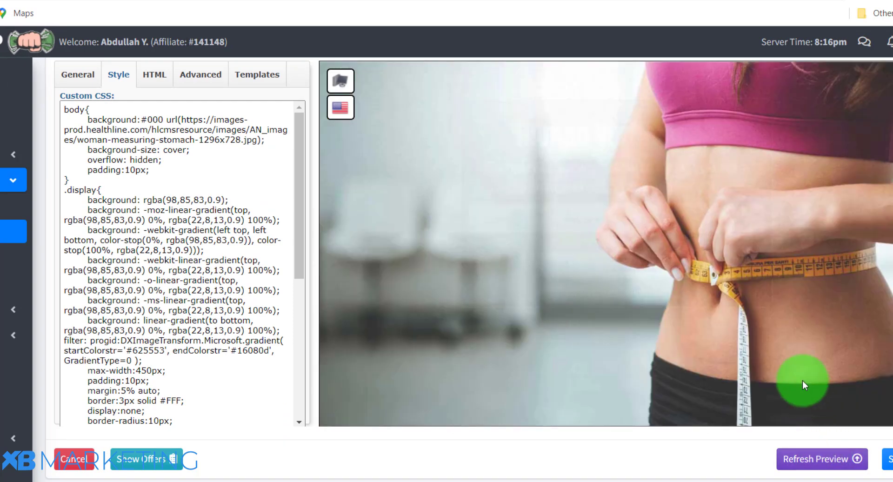
{"action": "scroll", "coordinate": [786, 326], "scroll_direction": "up", "scroll_amount": 2}
{"action": "scroll", "coordinate": [847, 253], "scroll_direction": "down", "scroll_amount": 1}
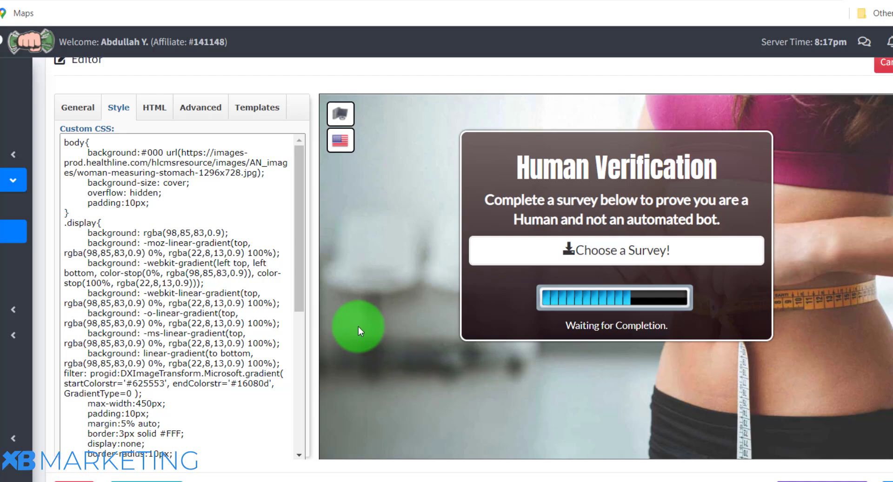
Step: Look through the locker's custom CSS rules, its custom HTML and its general settings
{"action": "scroll", "coordinate": [144, 201], "scroll_direction": "down", "scroll_amount": 5}
{"action": "scroll", "coordinate": [179, 210], "scroll_direction": "up", "scroll_amount": 2}
{"action": "scroll", "coordinate": [139, 261], "scroll_direction": "up", "scroll_amount": 5}
{"action": "scroll", "coordinate": [155, 298], "scroll_direction": "down", "scroll_amount": 5}
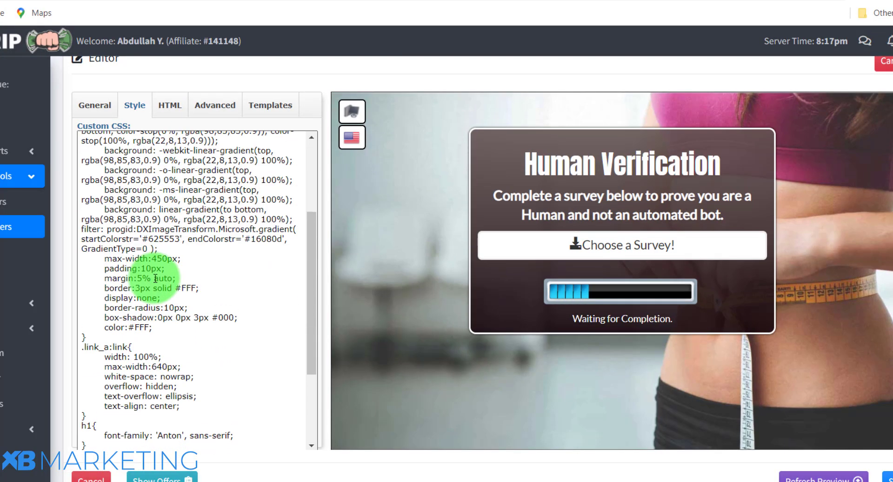
{"action": "scroll", "coordinate": [156, 278], "scroll_direction": "down", "scroll_amount": 3}
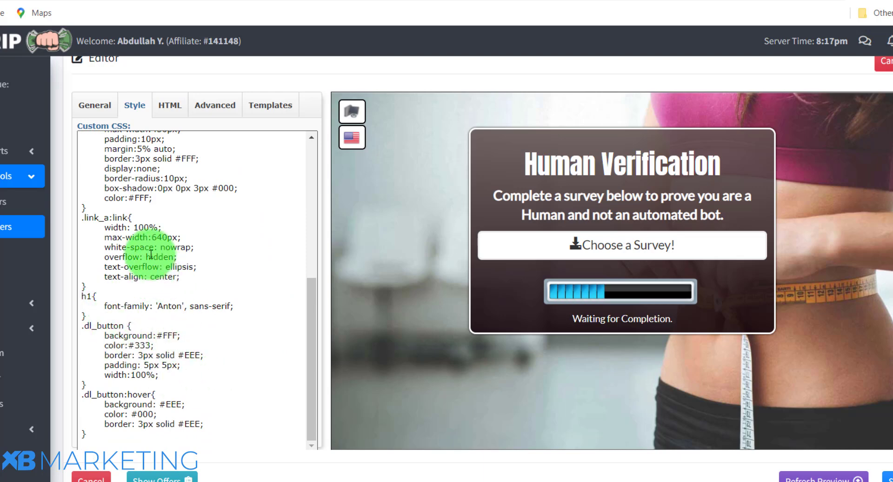
{"action": "scroll", "coordinate": [145, 250], "scroll_direction": "up", "scroll_amount": 2}
{"action": "scroll", "coordinate": [218, 227], "scroll_direction": "down", "scroll_amount": 2}
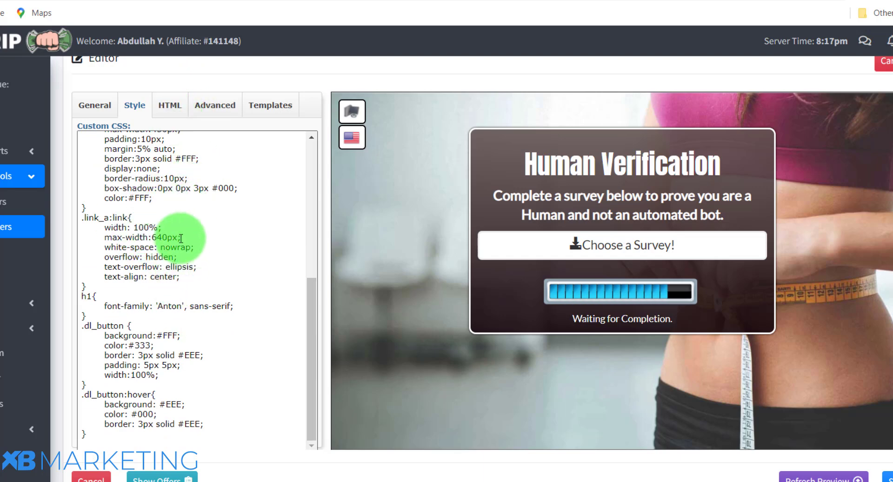
{"action": "scroll", "coordinate": [181, 239], "scroll_direction": "down", "scroll_amount": 1}
{"action": "scroll", "coordinate": [181, 238], "scroll_direction": "up", "scroll_amount": 5}
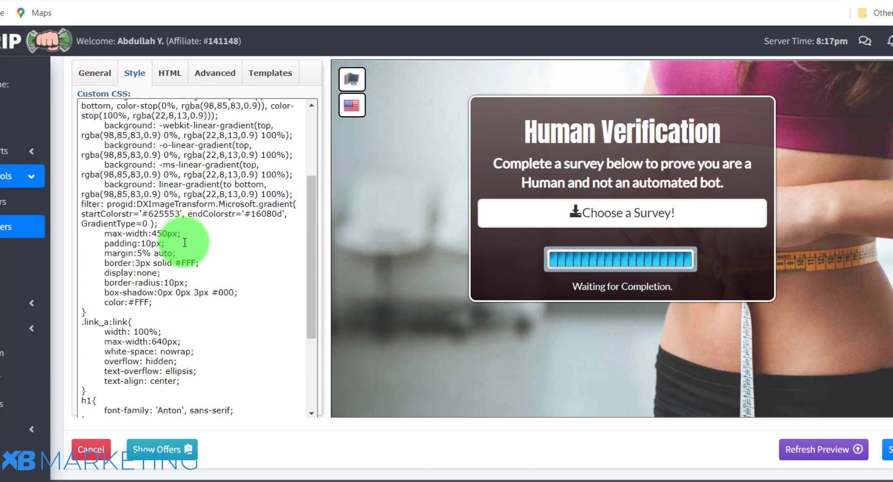
{"action": "scroll", "coordinate": [180, 238], "scroll_direction": "down", "scroll_amount": 5}
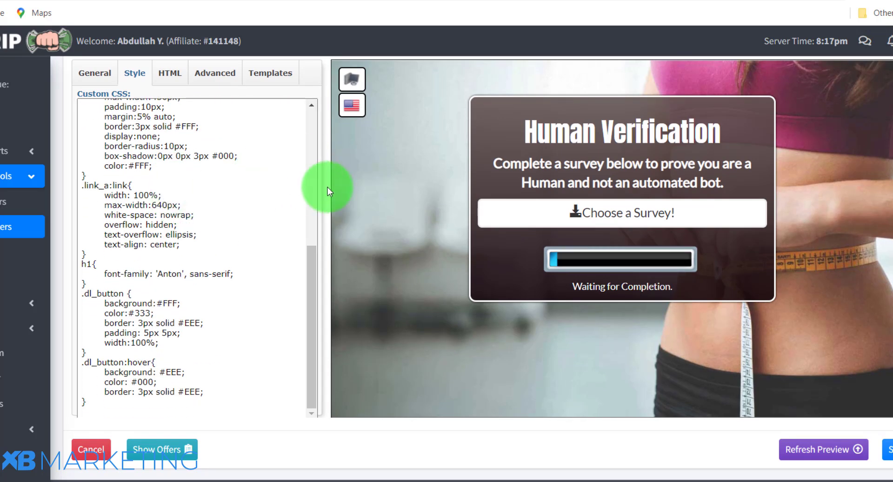
{"action": "scroll", "coordinate": [371, 194], "scroll_direction": "up", "scroll_amount": 2}
{"action": "scroll", "coordinate": [161, 235], "scroll_direction": "down", "scroll_amount": 2}
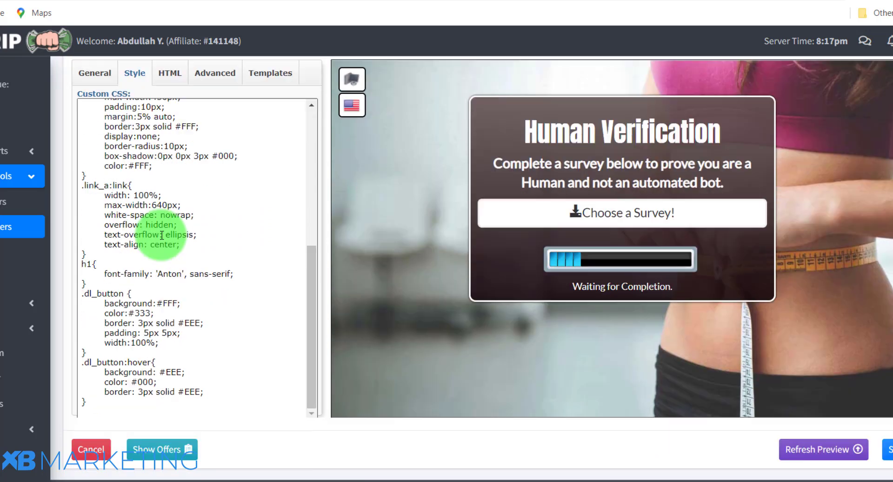
{"action": "scroll", "coordinate": [161, 235], "scroll_direction": "up", "scroll_amount": 2}
{"action": "left_click", "coordinate": [168, 140]}
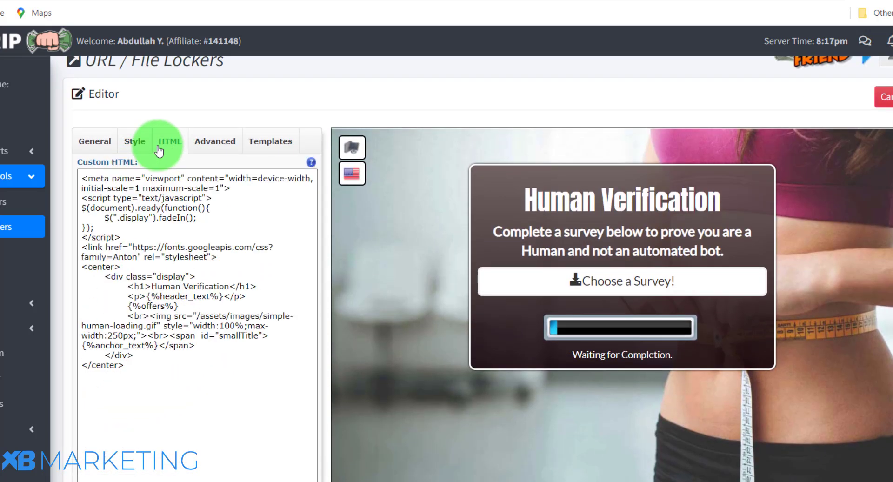
{"action": "left_click", "coordinate": [95, 142]}
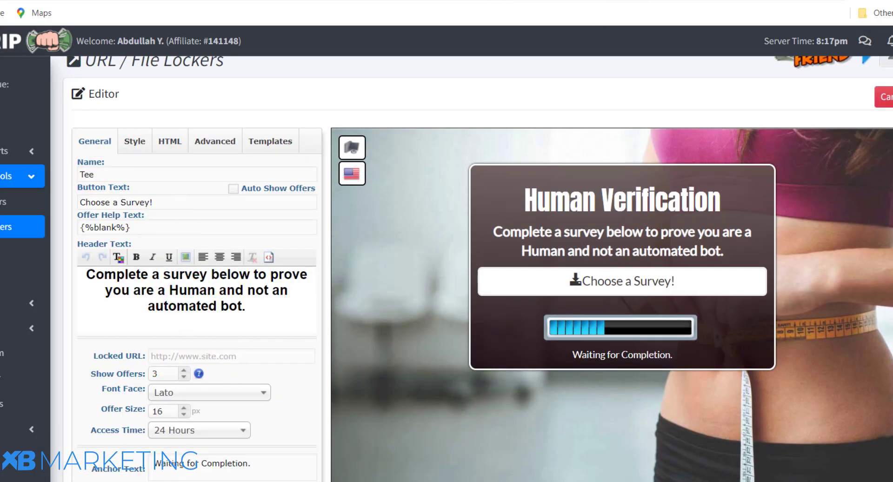
Step: Look over the fitness product's terms on its product page and copy the MediaFire page address of FunctionalFitness.zip
{"action": "left_click", "coordinate": [430, 1]}
{"action": "scroll", "coordinate": [465, 163], "scroll_direction": "down", "scroll_amount": 5}
{"action": "scroll", "coordinate": [470, 118], "scroll_direction": "down", "scroll_amount": 11}
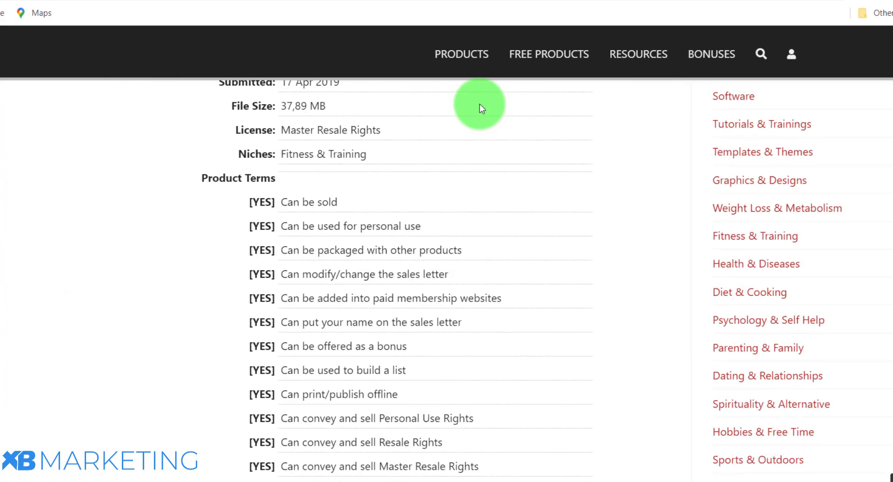
{"action": "scroll", "coordinate": [479, 104], "scroll_direction": "down", "scroll_amount": 4}
{"action": "mouse_move", "coordinate": [526, 53]}
{"action": "left_click", "coordinate": [183, 1]}
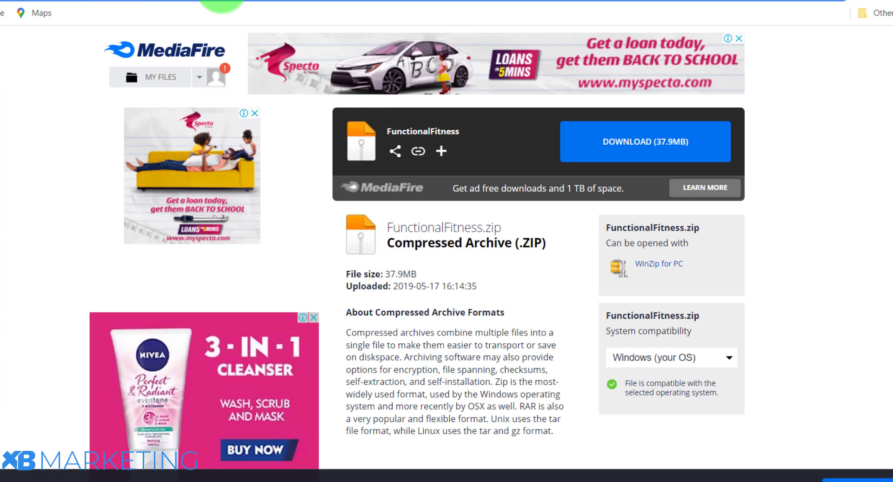
{"action": "right_click", "coordinate": [234, 1]}
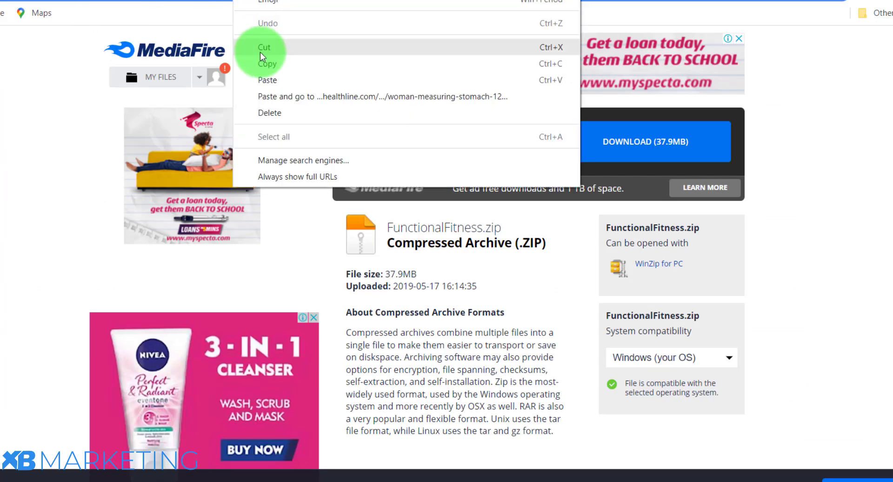
{"action": "left_click", "coordinate": [274, 63]}
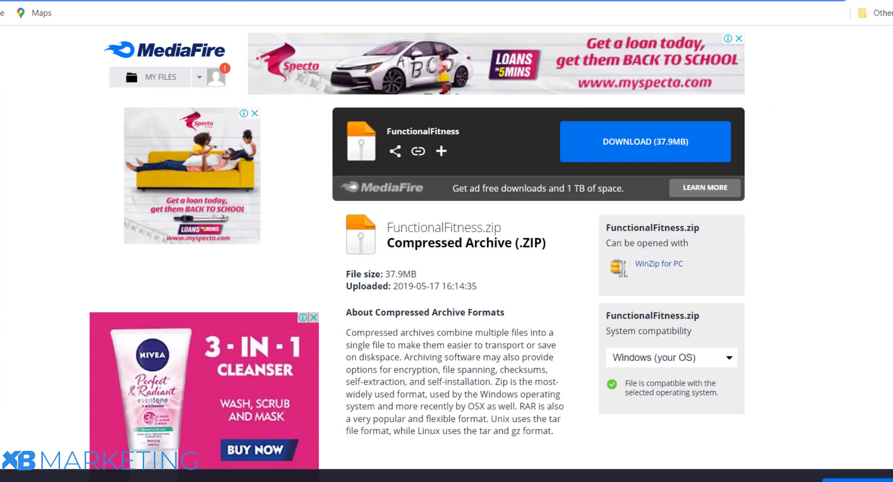
Step: Set the locker's Locked URL to the copied MediaFire link for FunctionalFitness.zip
{"action": "left_click", "coordinate": [84, 2]}
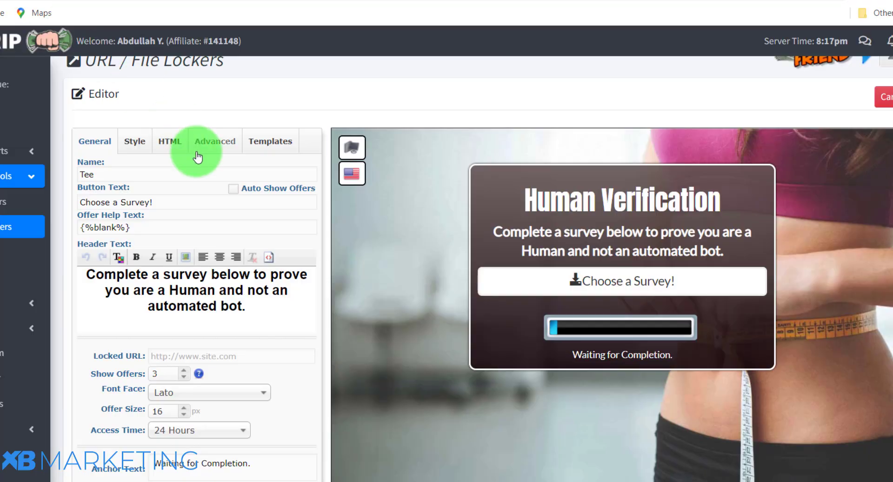
{"action": "left_click", "coordinate": [274, 359]}
{"action": "key", "text": "ctrl+v"}
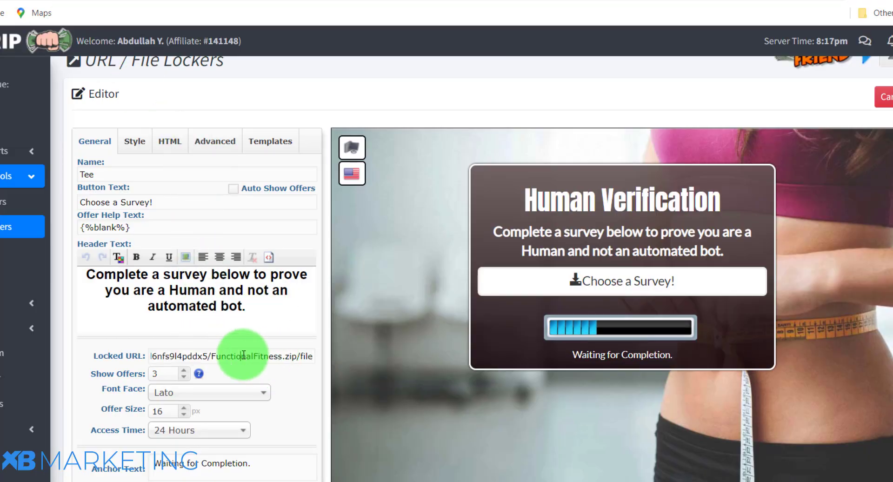
{"action": "key", "text": "Home"}
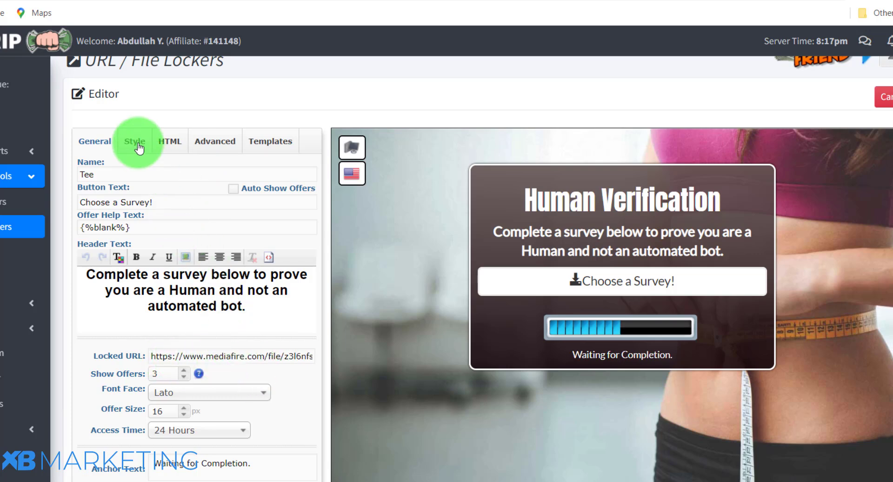
Step: Show the locker's offers and filter them by the country US | United States
{"action": "scroll", "coordinate": [235, 356], "scroll_direction": "down", "scroll_amount": 1}
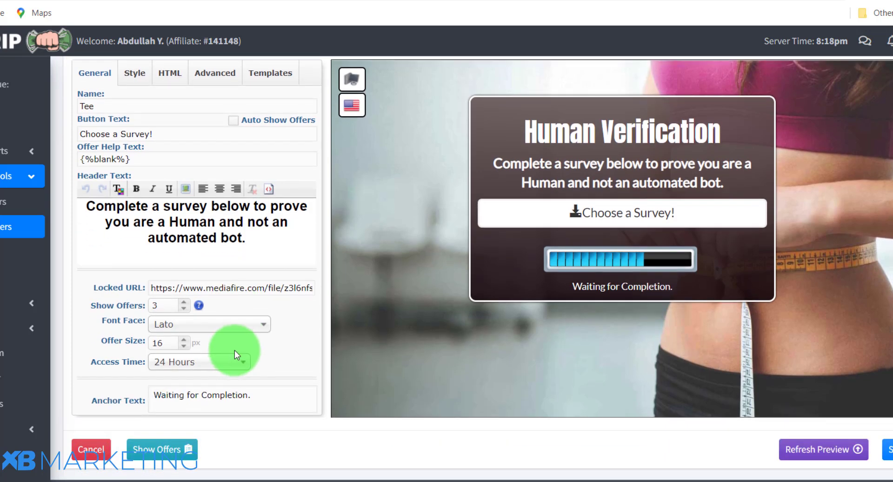
{"action": "scroll", "coordinate": [235, 351], "scroll_direction": "up", "scroll_amount": 1}
{"action": "scroll", "coordinate": [235, 350], "scroll_direction": "down", "scroll_amount": 1}
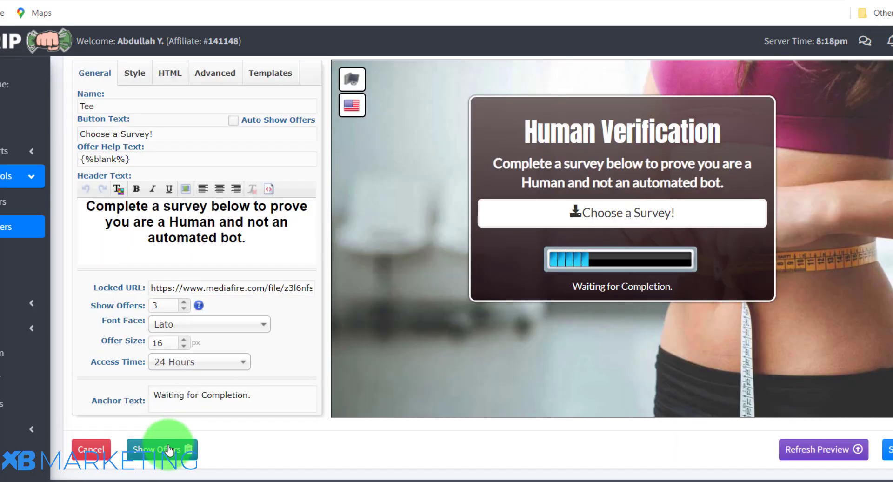
{"action": "left_click", "coordinate": [173, 448]}
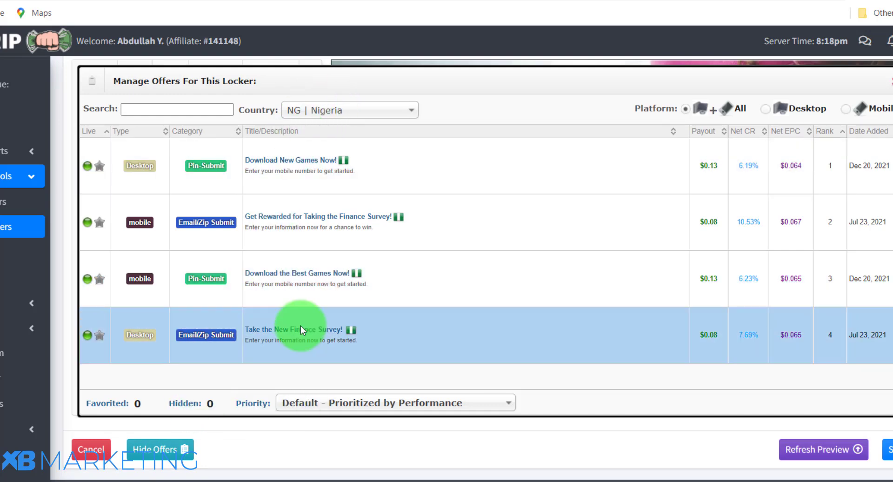
{"action": "scroll", "coordinate": [319, 214], "scroll_direction": "up", "scroll_amount": 2}
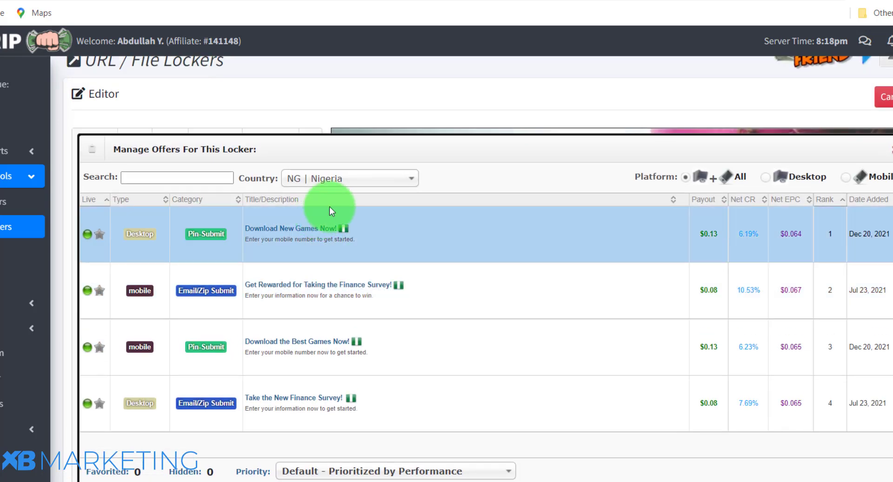
{"action": "left_click", "coordinate": [356, 179]}
{"action": "scroll", "coordinate": [312, 233], "scroll_direction": "up", "scroll_amount": 10}
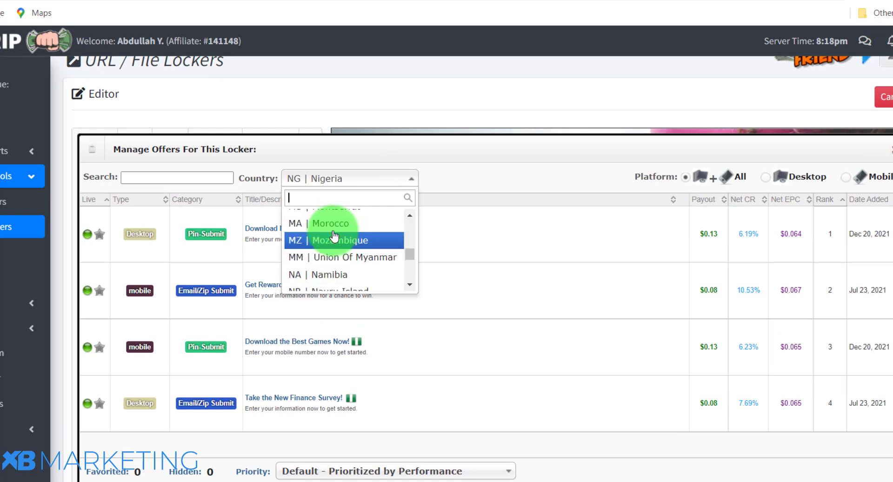
{"action": "scroll", "coordinate": [336, 235], "scroll_direction": "up", "scroll_amount": 8}
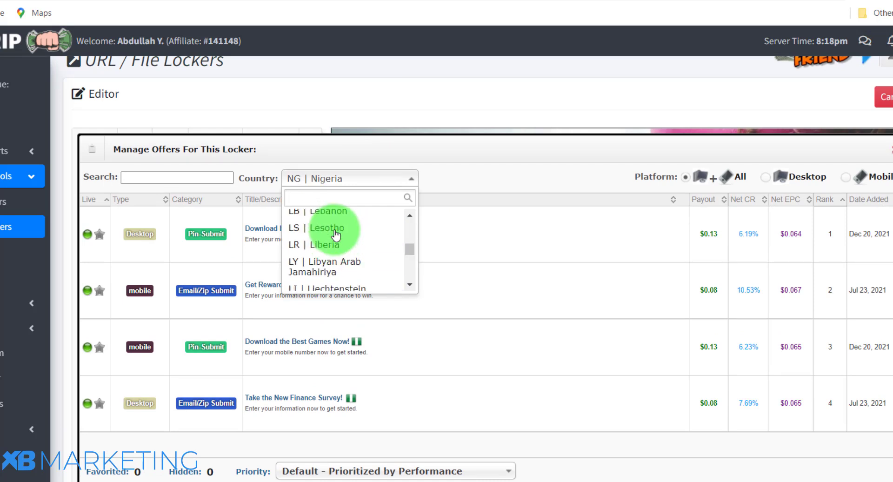
{"action": "scroll", "coordinate": [336, 235], "scroll_direction": "up", "scroll_amount": 4}
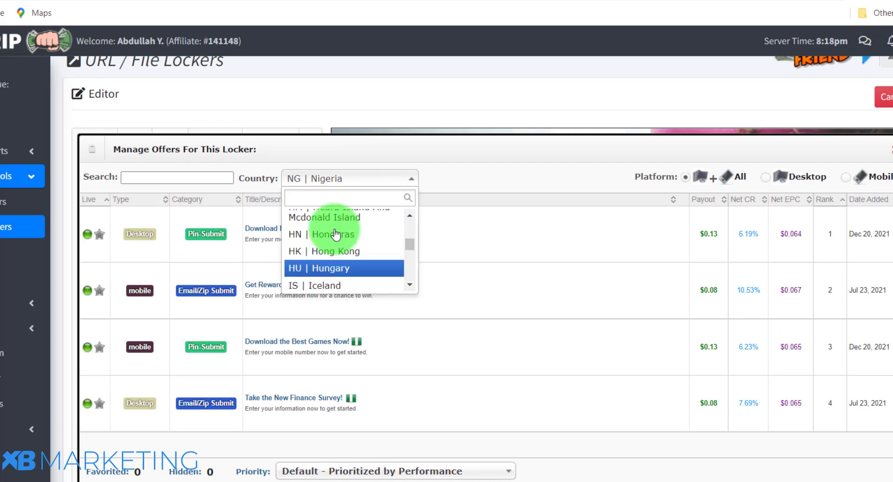
{"action": "scroll", "coordinate": [336, 235], "scroll_direction": "up", "scroll_amount": 12}
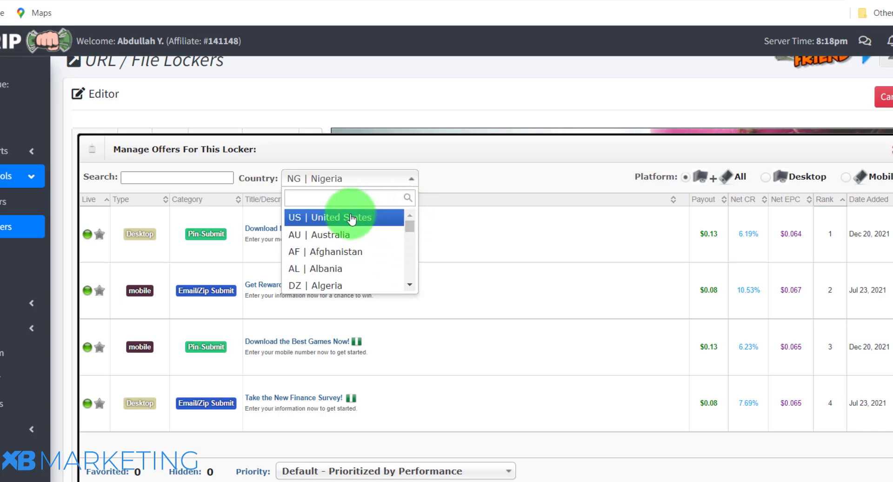
{"action": "left_click", "coordinate": [327, 219]}
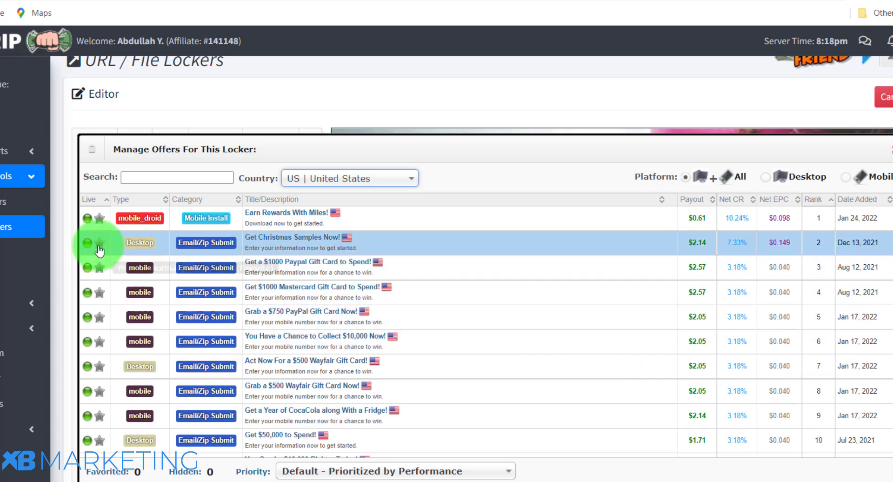
Step: Try marking the "Get Christmas Samples Now!" and "Earn Rewards With Miles!" offers as favorites, and remove the favorite marks
{"action": "left_click", "coordinate": [100, 254]}
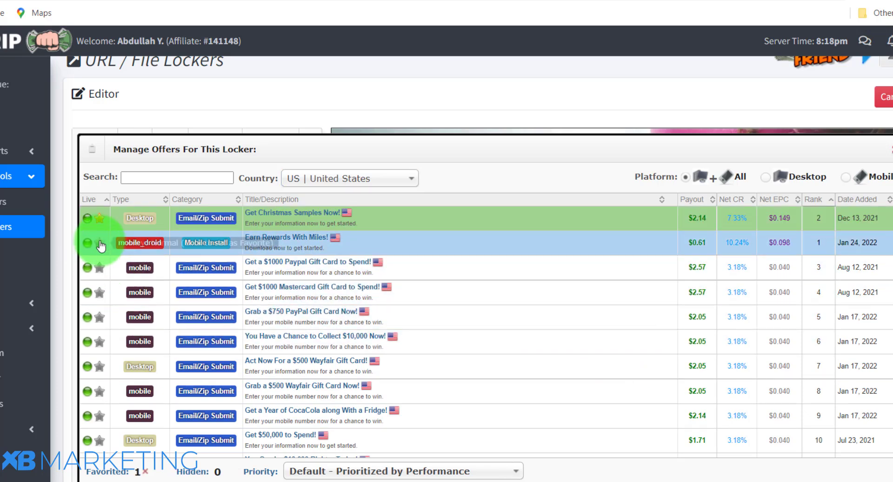
{"action": "left_click", "coordinate": [100, 246]}
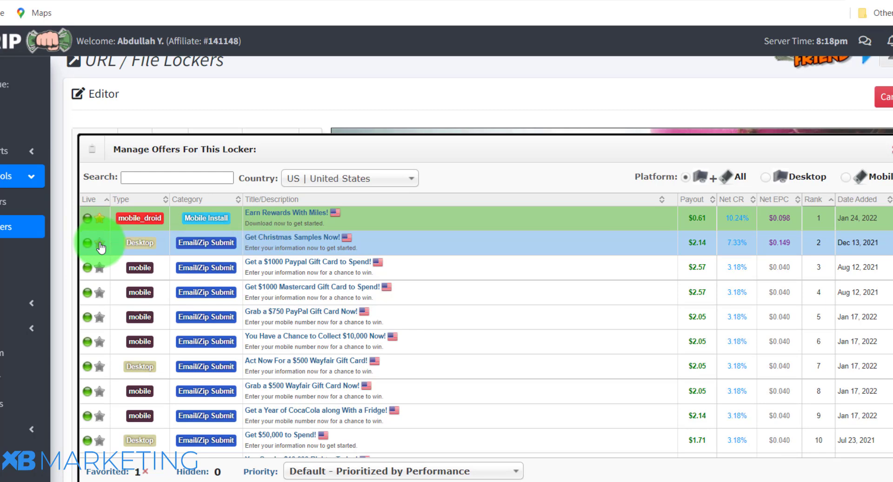
{"action": "left_click", "coordinate": [101, 246]}
{"action": "left_click", "coordinate": [99, 219]}
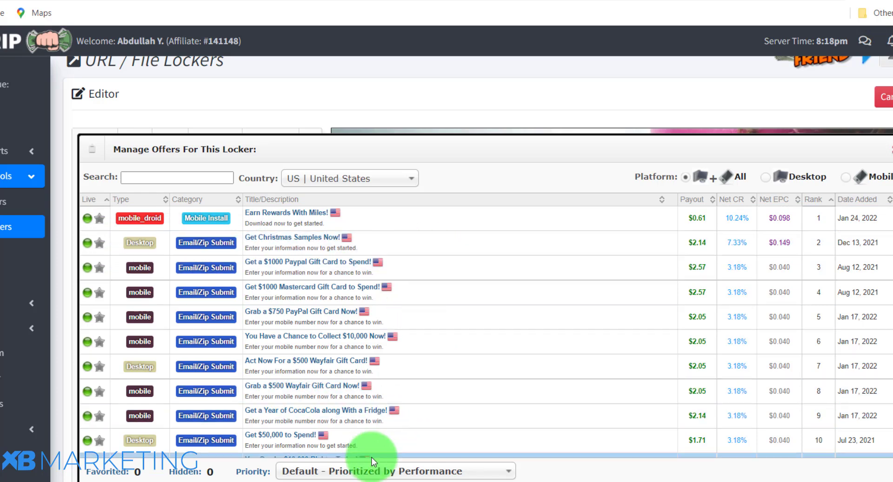
Step: Look through the priority options for the locker's offers and close the offer manager
{"action": "left_click", "coordinate": [373, 473]}
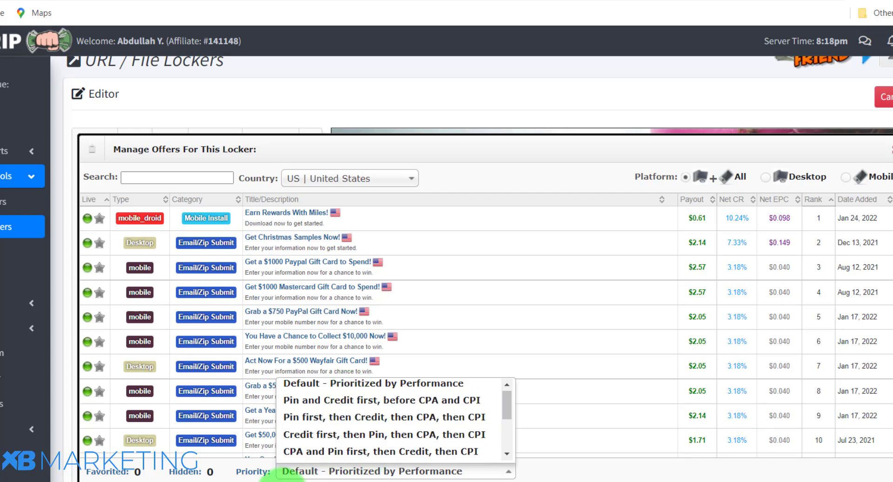
{"action": "scroll", "coordinate": [744, 372], "scroll_direction": "down", "scroll_amount": 2}
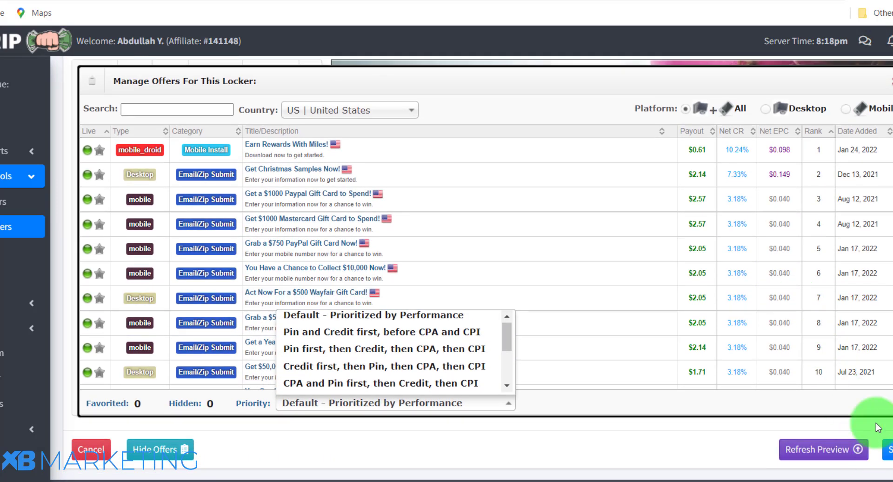
{"action": "scroll", "coordinate": [875, 182], "scroll_direction": "up", "scroll_amount": 2}
{"action": "left_click", "coordinate": [887, 176]}
{"action": "scroll", "coordinate": [319, 189], "scroll_direction": "down", "scroll_amount": 2}
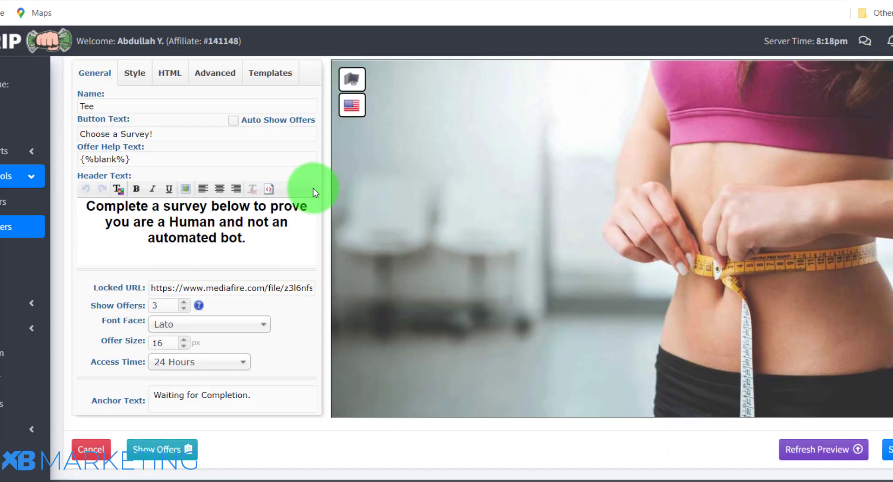
{"action": "scroll", "coordinate": [209, 228], "scroll_direction": "up", "scroll_amount": 1}
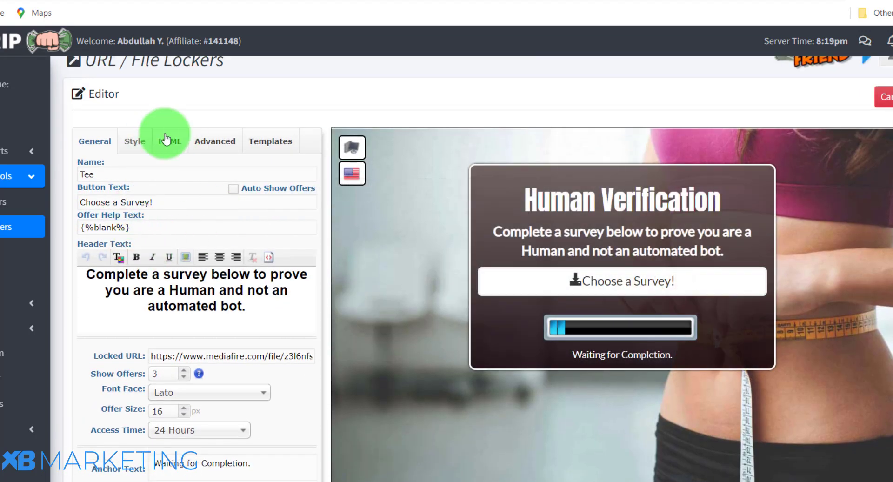
Step: Set the locker's required leads to 2 in its advanced settings
{"action": "left_click", "coordinate": [214, 140]}
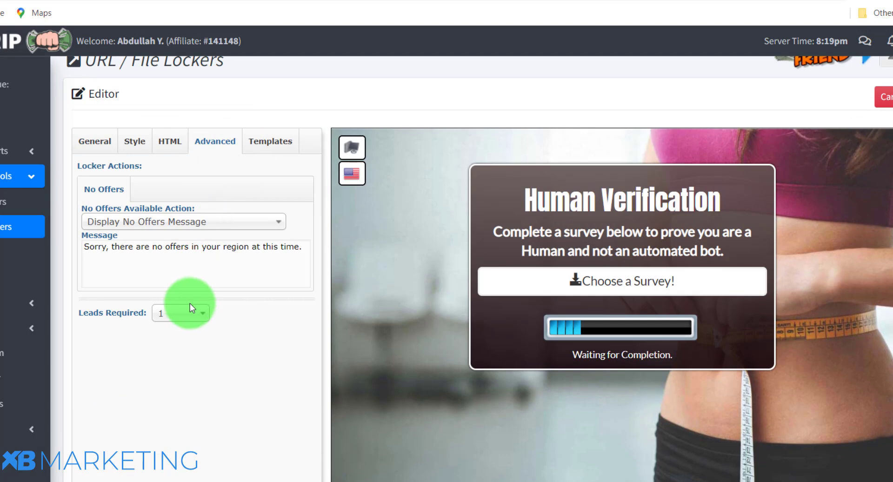
{"action": "left_click", "coordinate": [175, 320]}
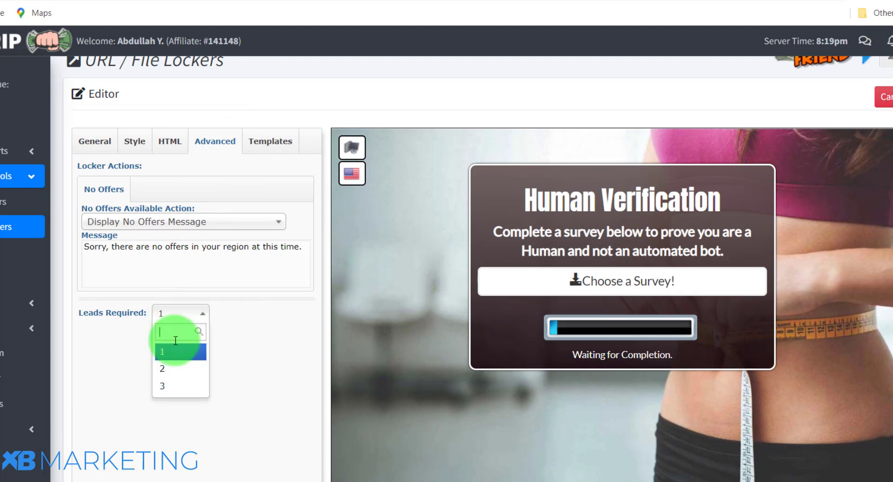
{"action": "left_click", "coordinate": [178, 378]}
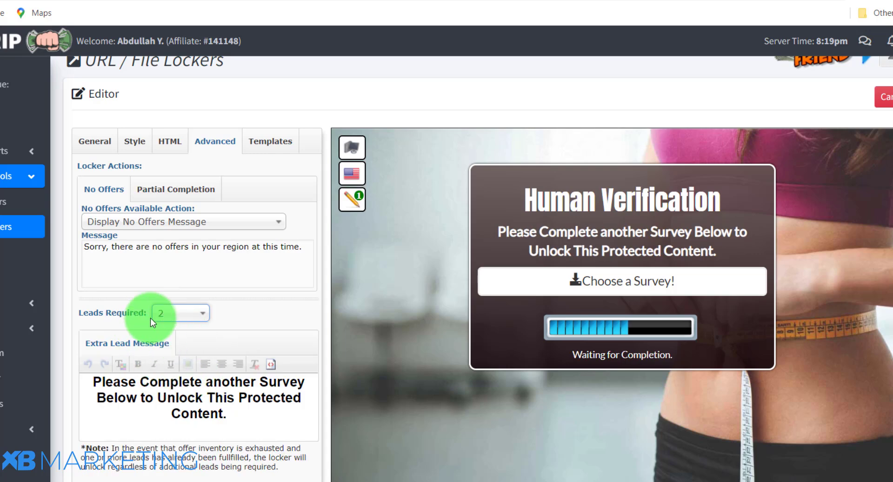
{"action": "left_click", "coordinate": [179, 315]}
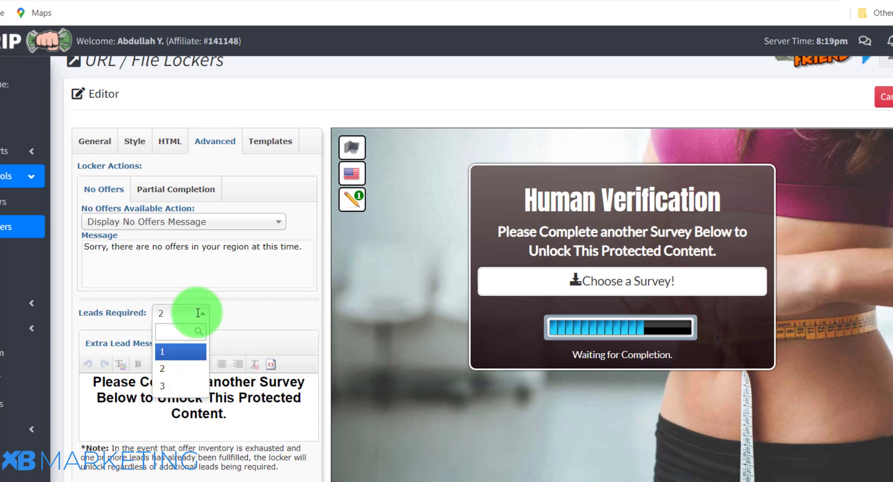
Step: Replace the locker's button text with "Download Now"
{"action": "left_click", "coordinate": [134, 141]}
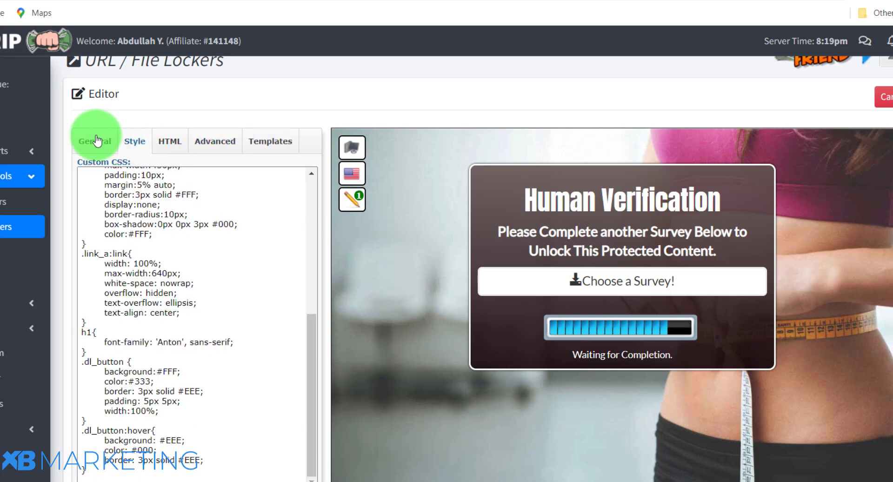
{"action": "left_click", "coordinate": [95, 141]}
{"action": "triple_click", "coordinate": [101, 203]}
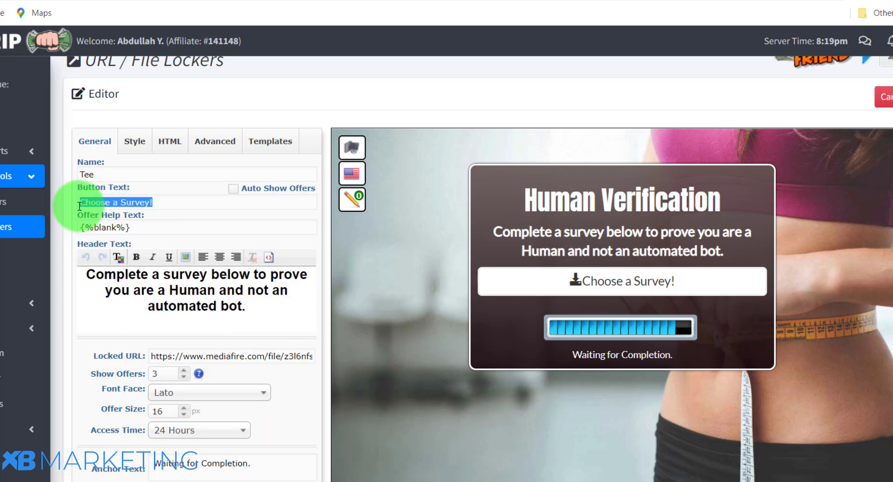
{"action": "left_click", "coordinate": [155, 204]}
{"action": "mouse_move", "coordinate": [155, 204]}
{"action": "left_mouse_down"}
{"action": "mouse_move", "coordinate": [74, 203]}
{"action": "mouse_move", "coordinate": [159, 204]}
{"action": "left_mouse_up"}
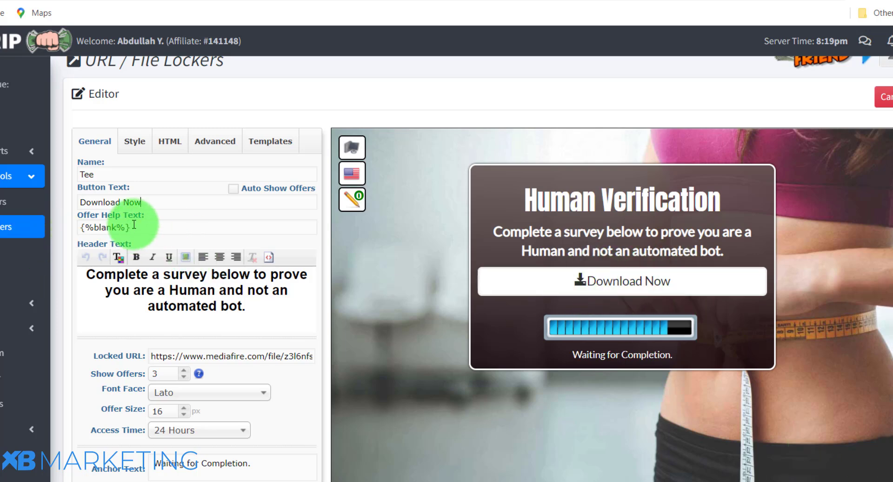
{"action": "left_click", "coordinate": [216, 205]}
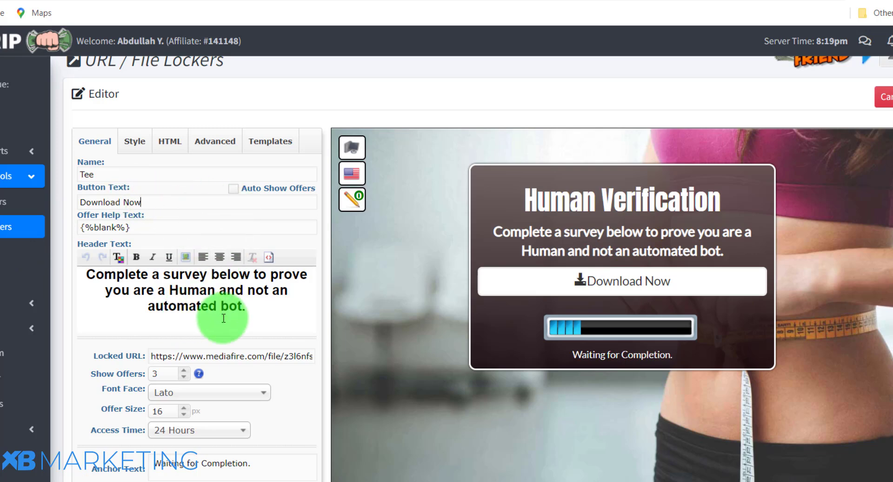
Step: Color the word "Human" light red in the locker's header text
{"action": "left_click_drag", "start_coordinate": [245, 308], "coordinate": [158, 292]}
{"action": "left_click", "coordinate": [247, 308]}
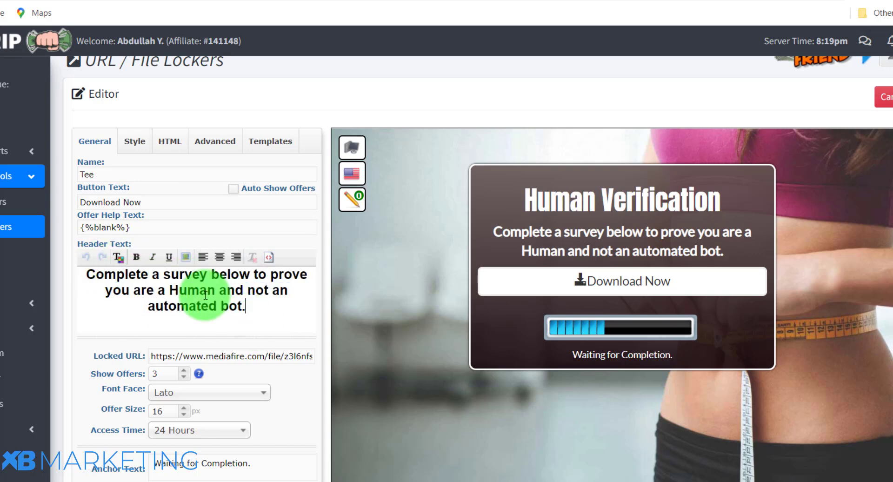
{"action": "left_click_drag", "start_coordinate": [213, 292], "coordinate": [175, 293]}
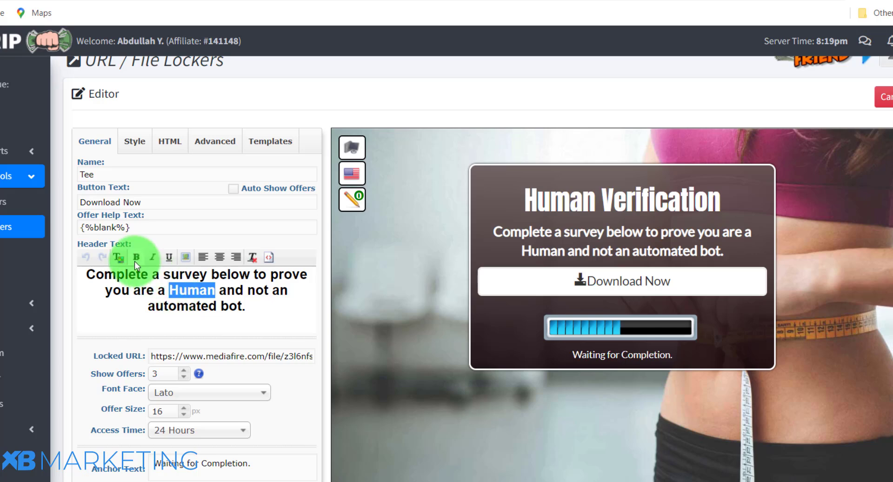
{"action": "left_click", "coordinate": [118, 258]}
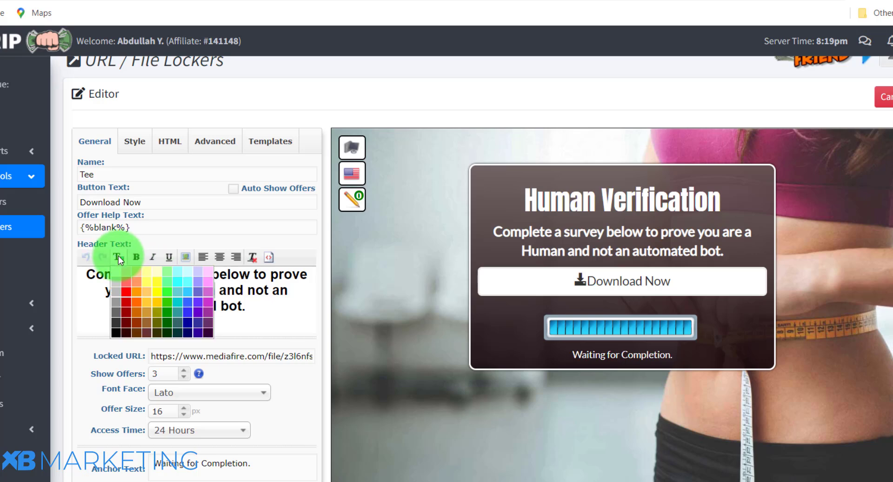
{"action": "left_click", "coordinate": [125, 281]}
{"action": "left_click", "coordinate": [253, 316]}
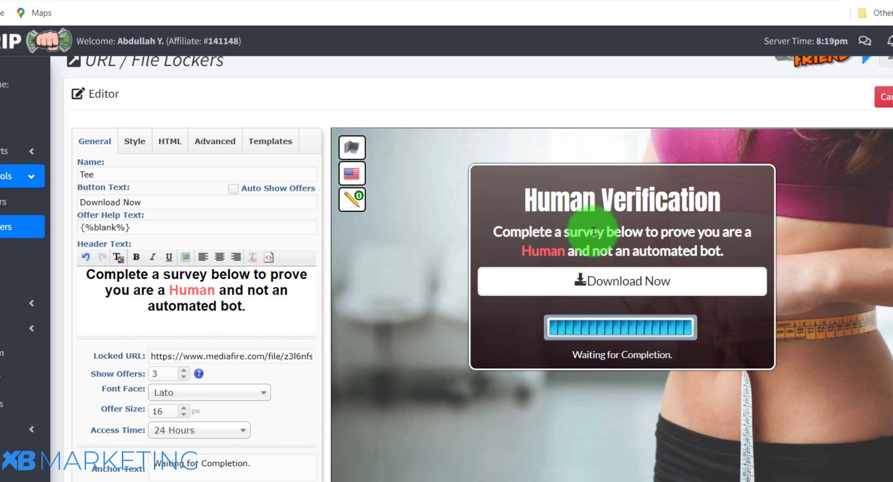
Step: Save the customized Tee locker
{"action": "scroll", "coordinate": [232, 308], "scroll_direction": "up", "scroll_amount": 1}
{"action": "scroll", "coordinate": [246, 301], "scroll_direction": "down", "scroll_amount": 2}
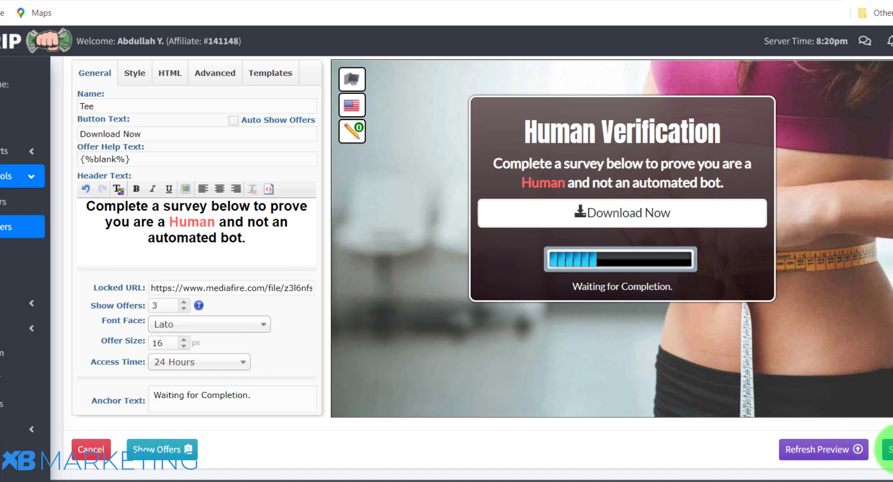
{"action": "left_click", "coordinate": [887, 449]}
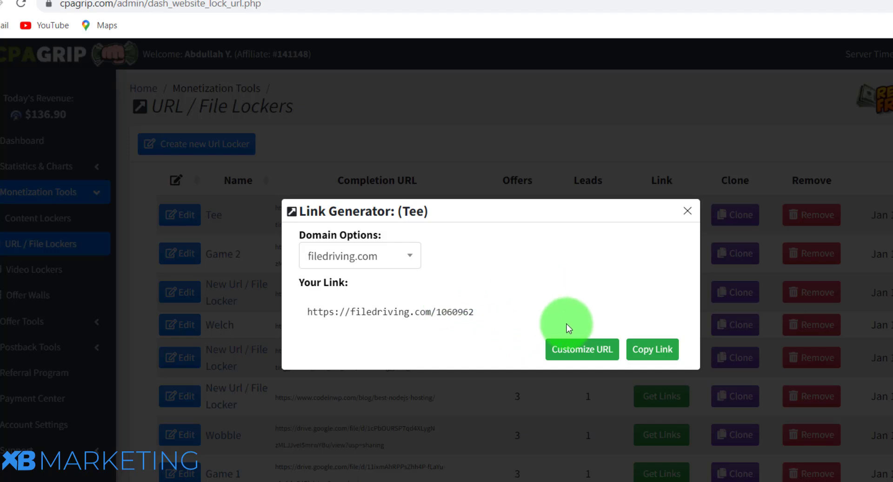
Step: Open the Tee locker's filedriving.com link for customizing and examine its editable ending
{"action": "left_click", "coordinate": [575, 350]}
{"action": "left_click_drag", "start_coordinate": [498, 307], "coordinate": [449, 306]}
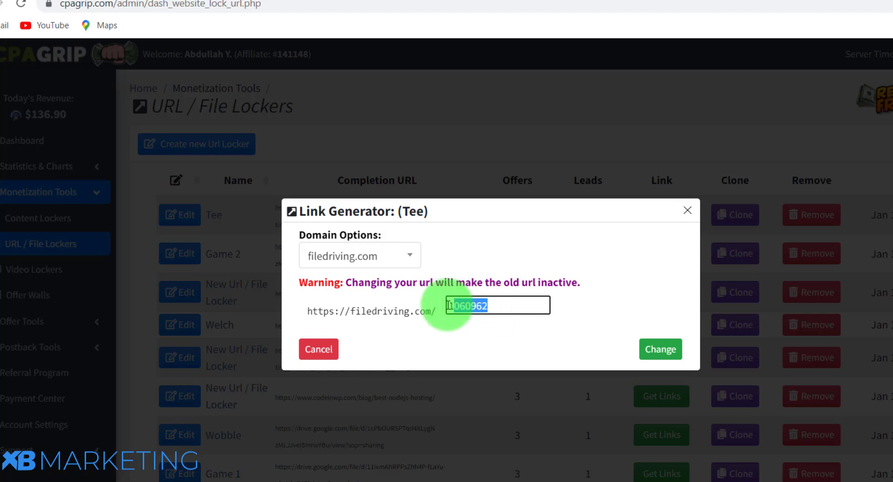
{"action": "double_click", "coordinate": [491, 303]}
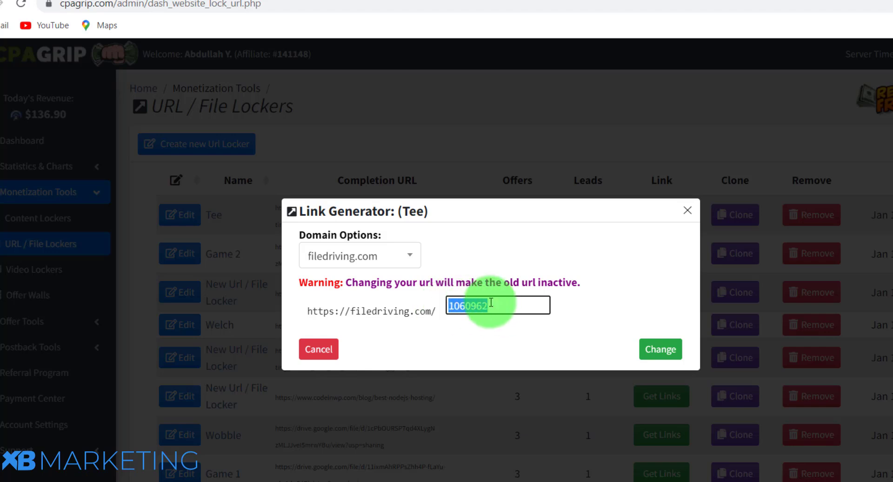
{"action": "left_click", "coordinate": [478, 339]}
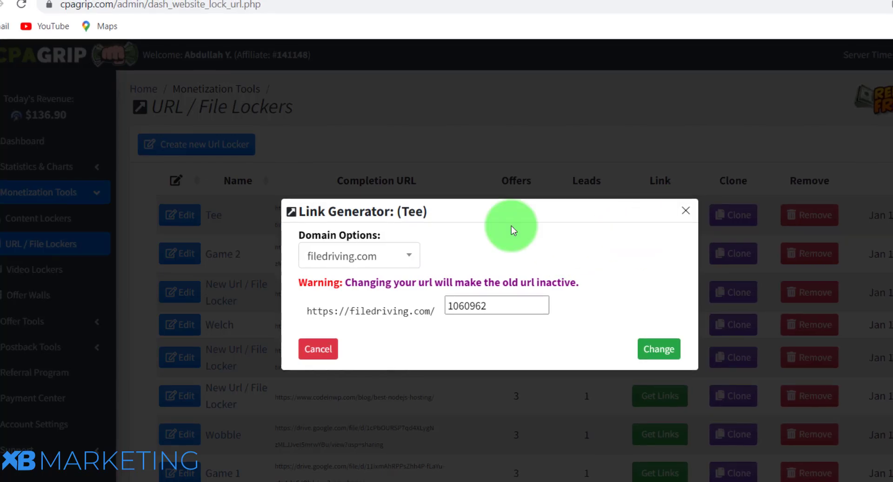
Step: Review the MediaFire download page of FunctionalFitness.zip and the Functional Fitness product page on idplr.com
{"action": "left_click", "coordinate": [421, 1]}
{"action": "scroll", "coordinate": [323, 173], "scroll_direction": "up", "scroll_amount": 15}
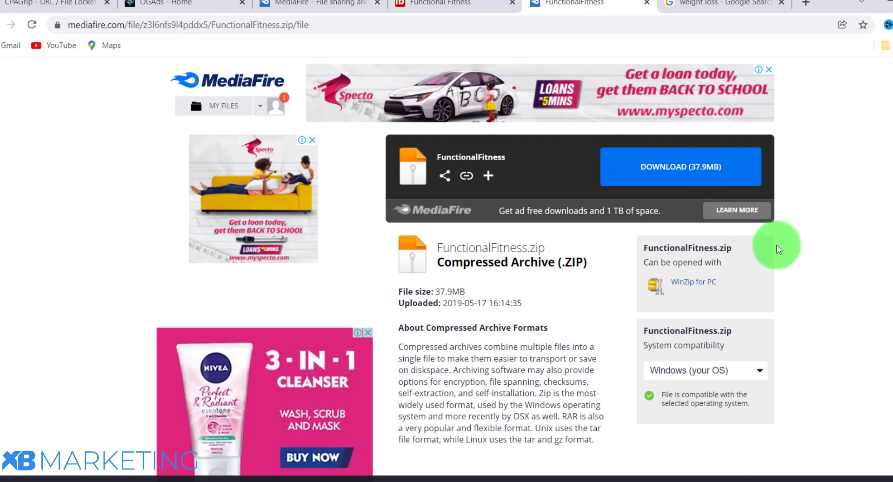
{"action": "left_click", "coordinate": [443, 3]}
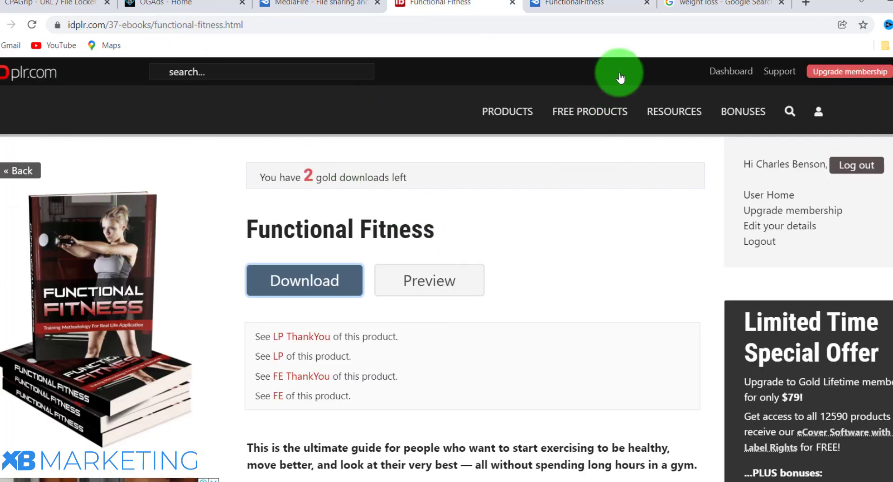
{"action": "left_click", "coordinate": [579, 3]}
{"action": "left_click", "coordinate": [448, 6]}
{"action": "left_click_drag", "start_coordinate": [243, 25], "coordinate": [242, 86]}
{"action": "left_click", "coordinate": [197, 194]}
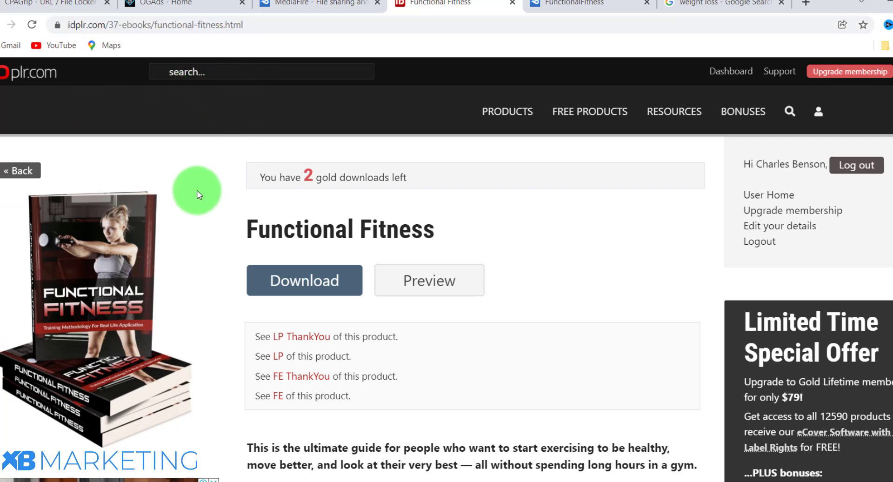